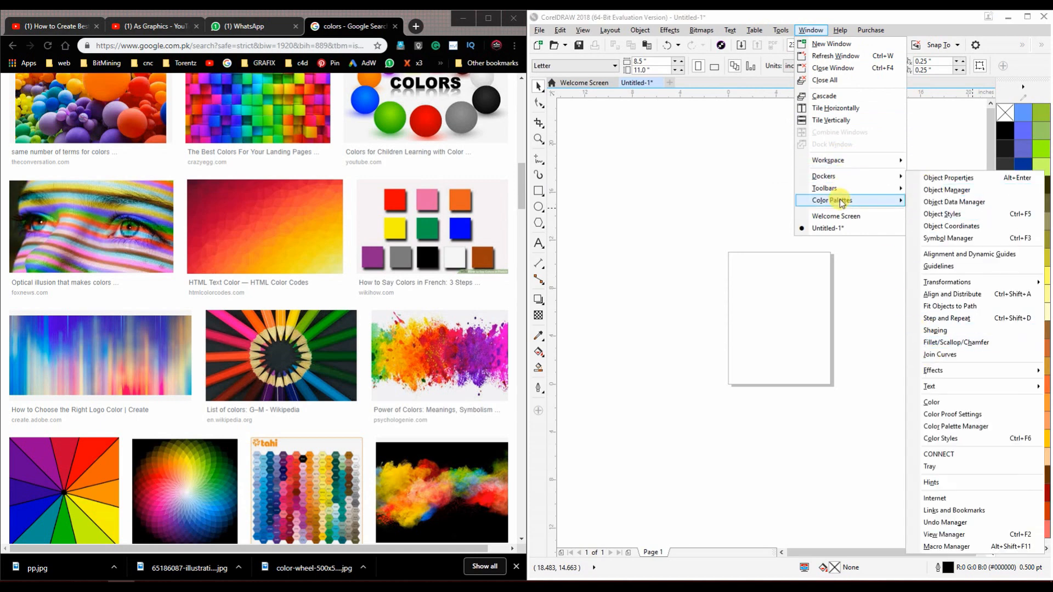
Step: Hide the Default Palette so its colour swatches no longer appear beside the drawing area
{"action": "mouse_move", "coordinate": [842, 203]}
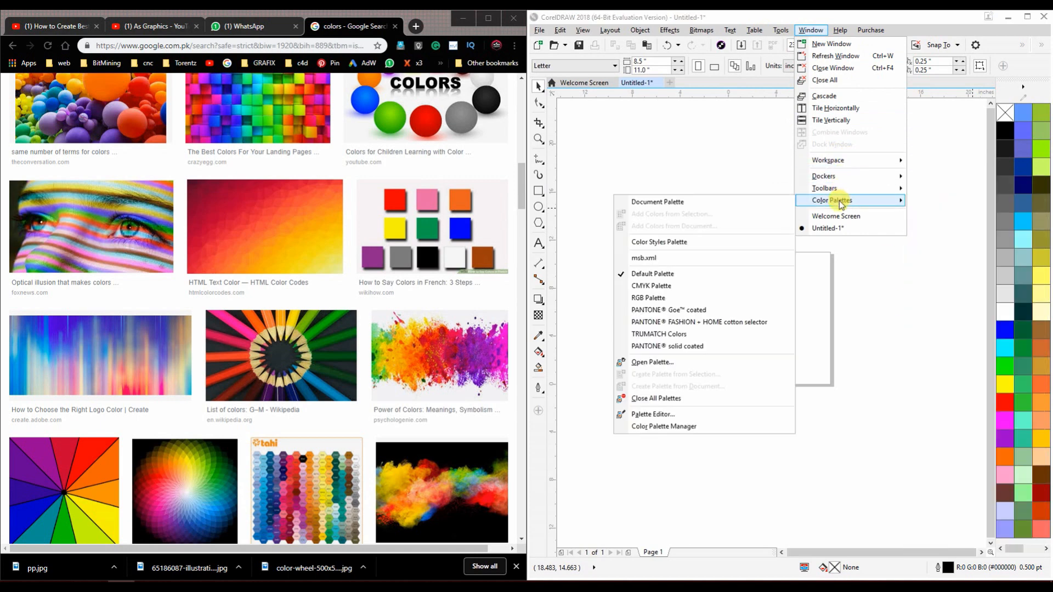
{"action": "left_click", "coordinate": [649, 276]}
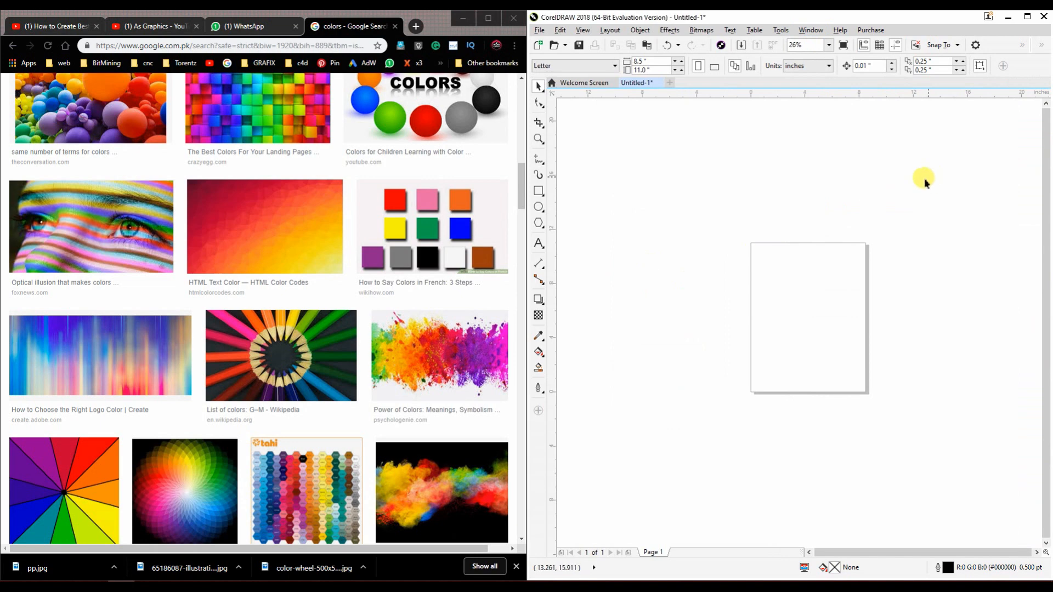
{"action": "scroll", "coordinate": [899, 175], "scroll_direction": "up", "scroll_amount": 4}
{"action": "scroll", "coordinate": [900, 175], "scroll_direction": "down", "scroll_amount": 4}
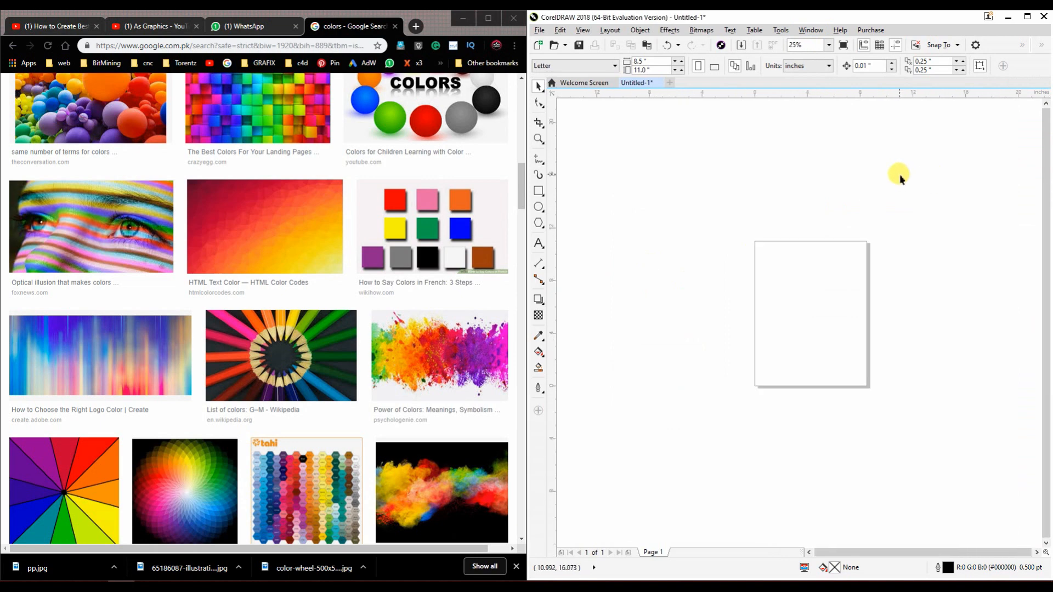
Step: Show the Color Styles Palette for the current document
{"action": "left_click", "coordinate": [808, 32]}
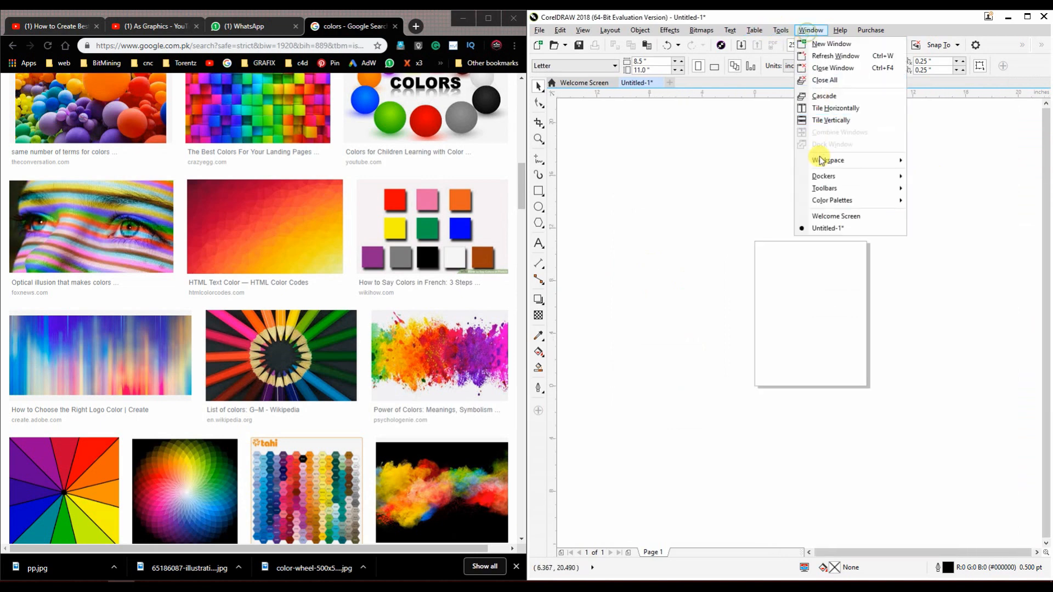
{"action": "mouse_move", "coordinate": [828, 201]}
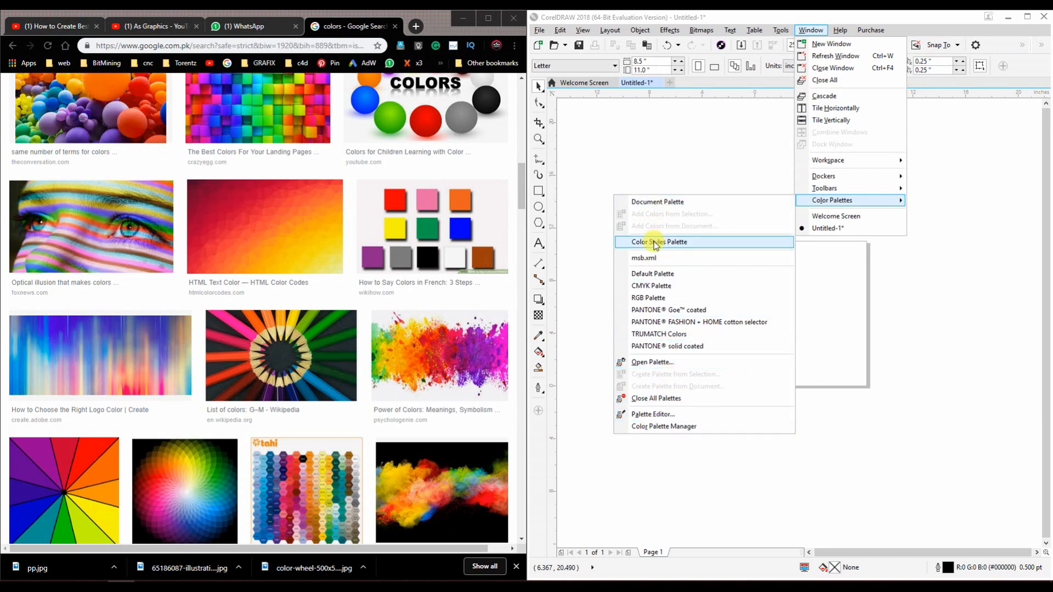
{"action": "left_click", "coordinate": [689, 243]}
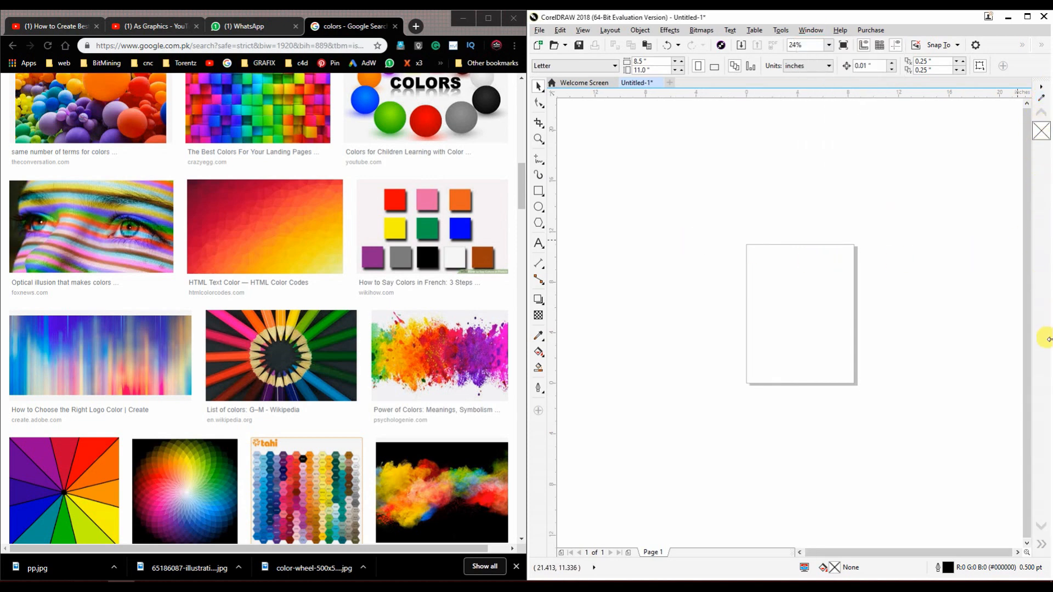
Step: Dock the Color Styles Palette horizontally below the drawing page and return the program window to half of the screen beside the browser
{"action": "left_click", "coordinate": [1025, 18]}
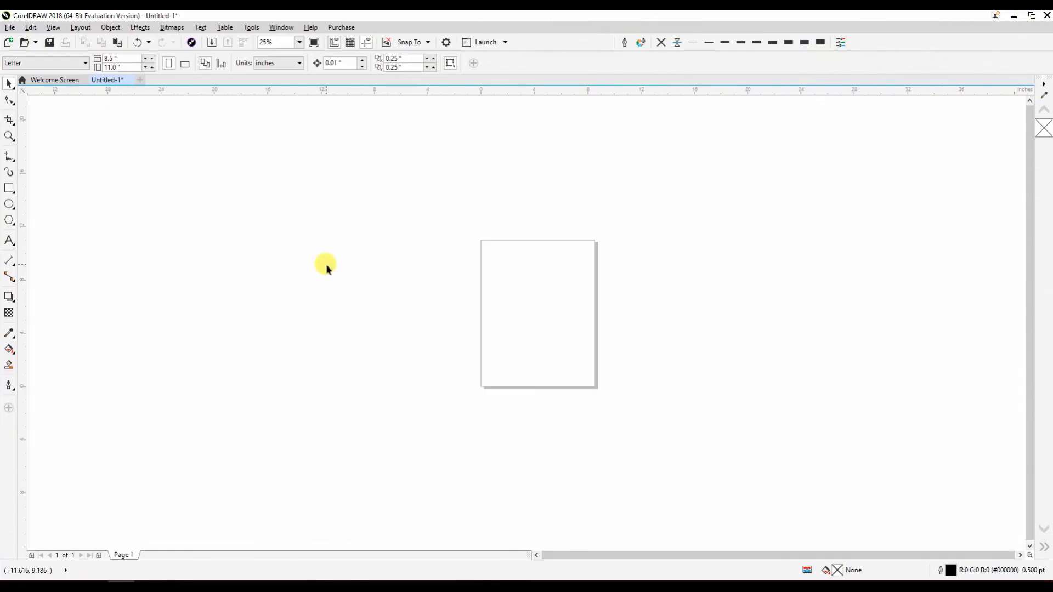
{"action": "left_click_drag", "start_coordinate": [1045, 77], "coordinate": [611, 209]}
{"action": "left_click_drag", "start_coordinate": [598, 82], "coordinate": [432, 557]}
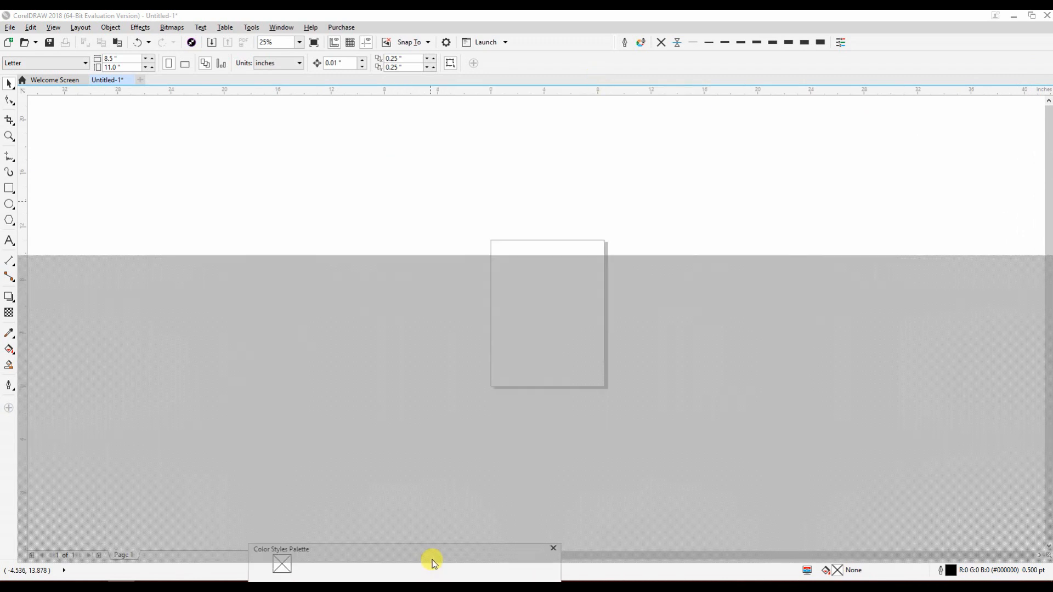
{"action": "double_click", "coordinate": [652, 16]}
{"action": "left_click_drag", "start_coordinate": [661, 23], "coordinate": [1050, 65]}
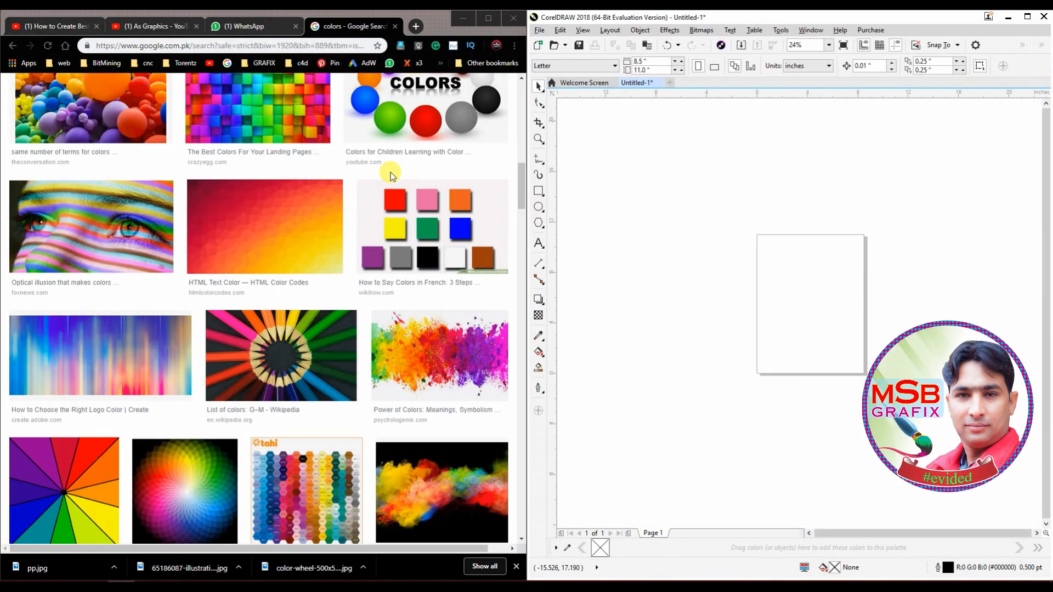
Step: Sample orange from the large ball in the colourful balls image in the browser into the Color Styles Palette
{"action": "scroll", "coordinate": [399, 245], "scroll_direction": "up", "scroll_amount": 7}
{"action": "scroll", "coordinate": [399, 245], "scroll_direction": "up", "scroll_amount": 3}
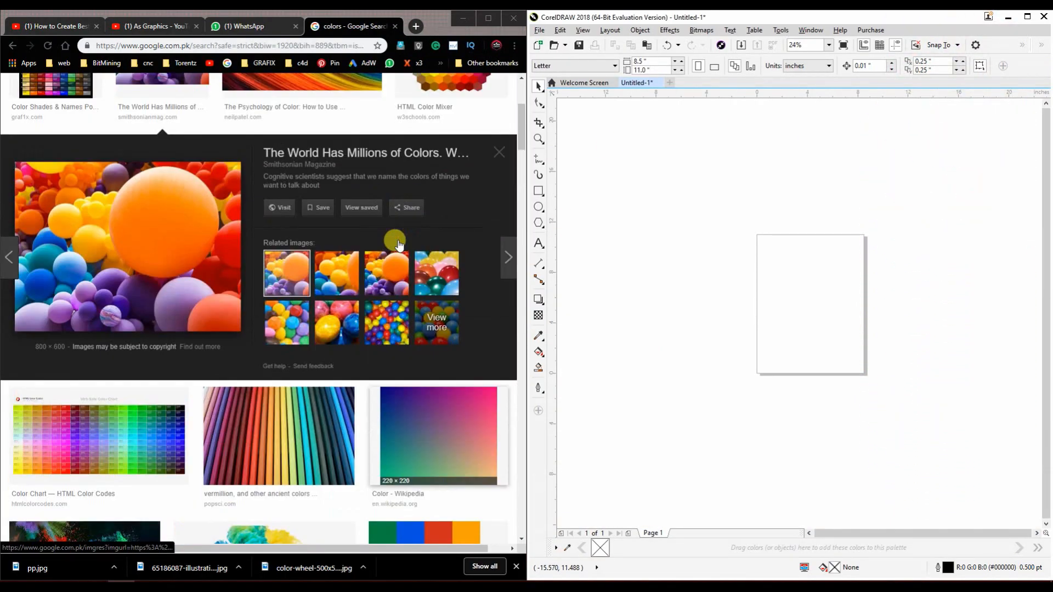
{"action": "left_click", "coordinate": [567, 549]}
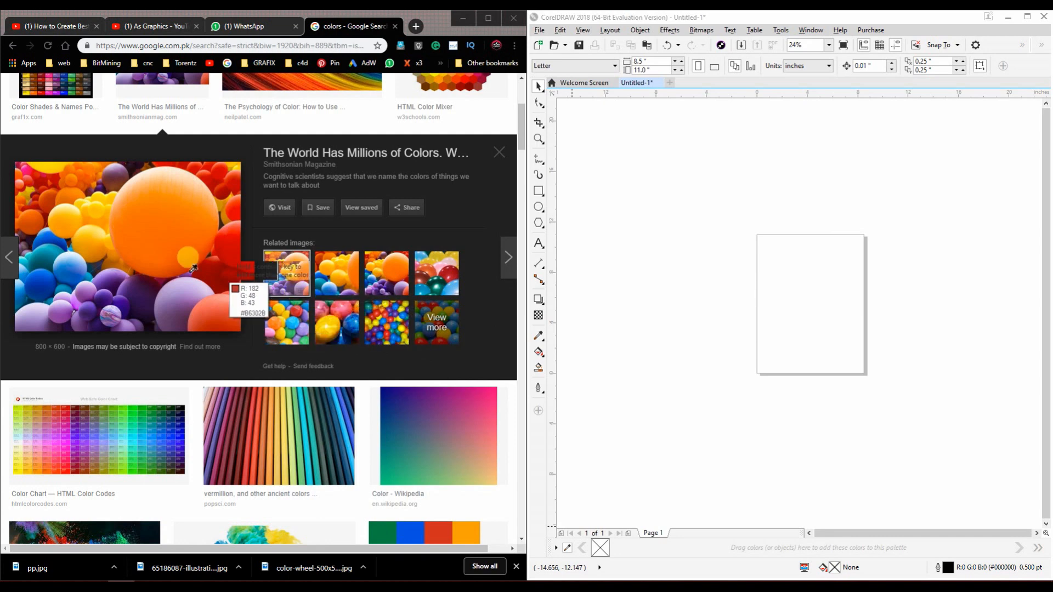
{"action": "left_click", "coordinate": [153, 210]}
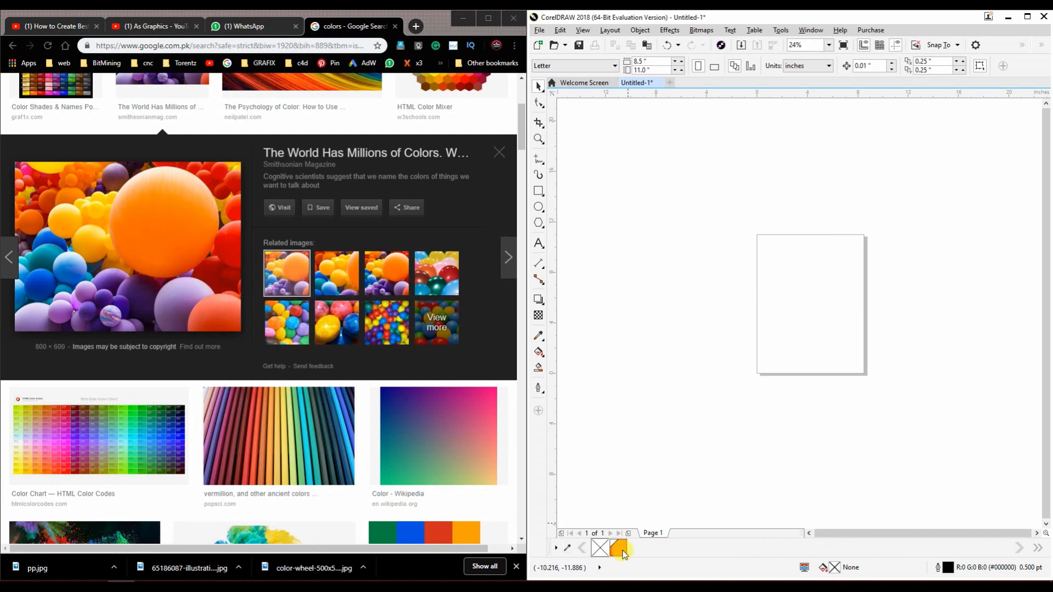
Step: Sample a red-orange, another orange and a light peach shade from the balls image into the Color Styles Palette
{"action": "left_click", "coordinate": [568, 548]}
{"action": "left_click", "coordinate": [197, 254]}
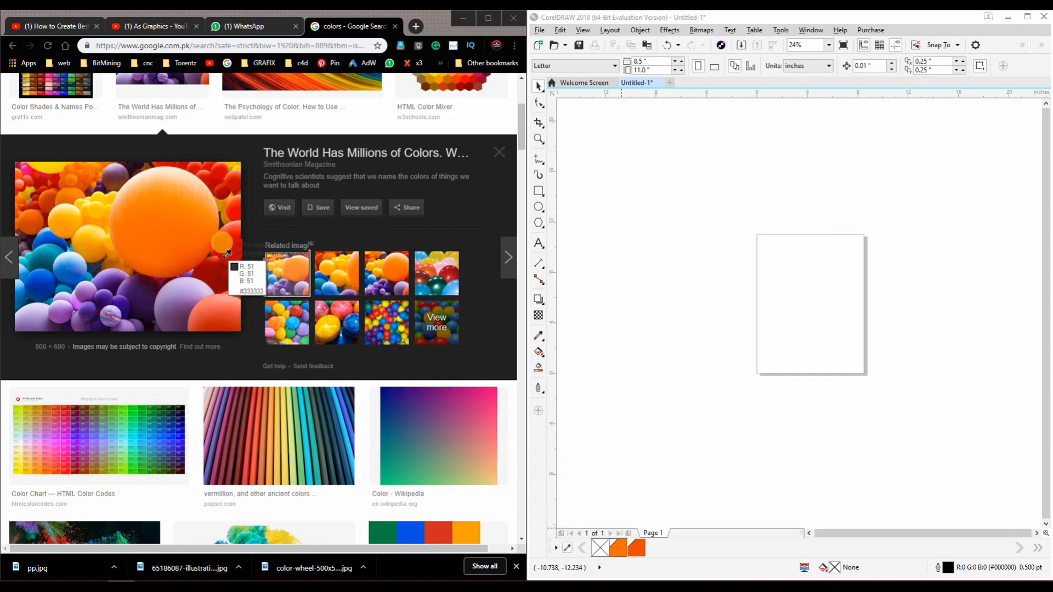
{"action": "left_click", "coordinate": [143, 262]}
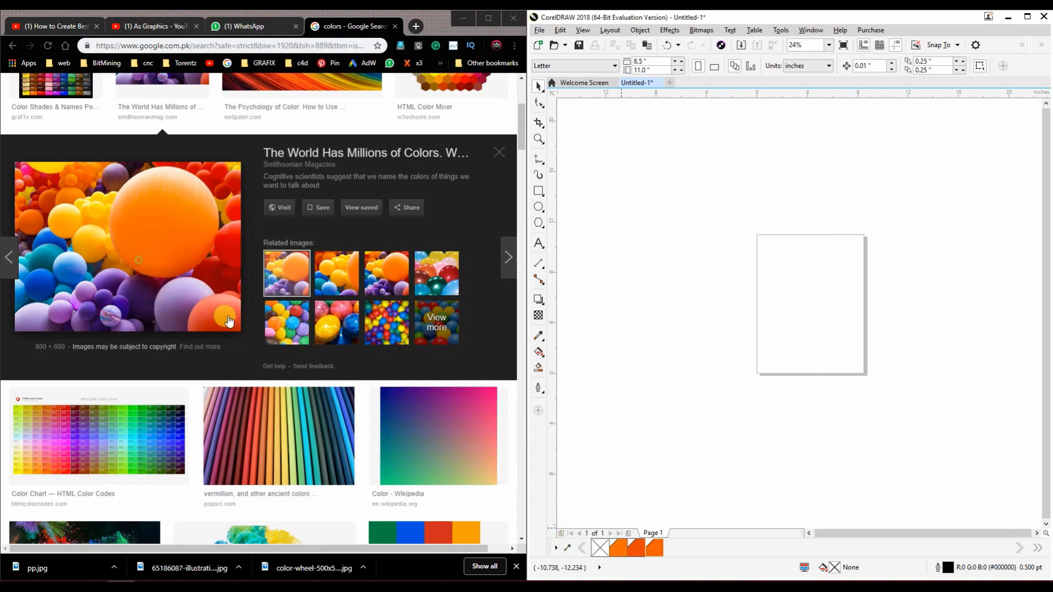
{"action": "left_click", "coordinate": [558, 549]}
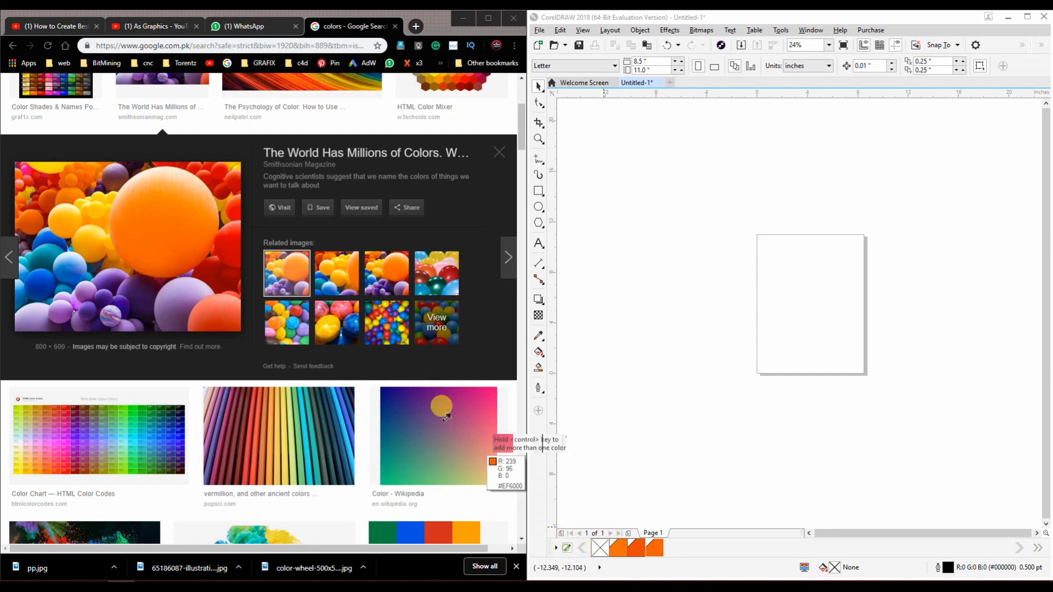
{"action": "left_click", "coordinate": [174, 183]}
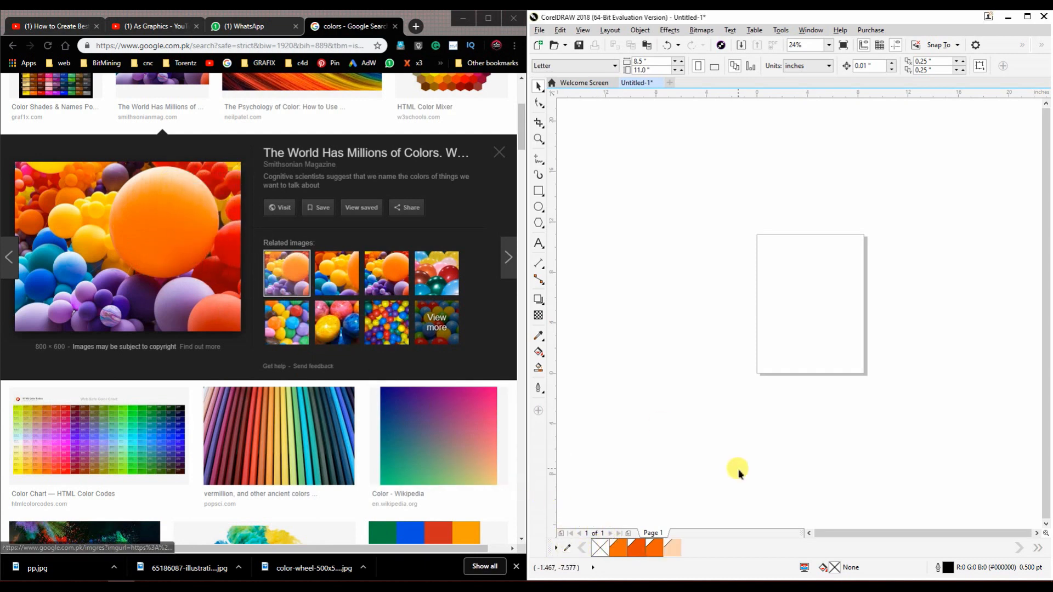
Step: Open the related image of painted Easter eggs in the browser's image results
{"action": "scroll", "coordinate": [445, 244], "scroll_direction": "up", "scroll_amount": 4}
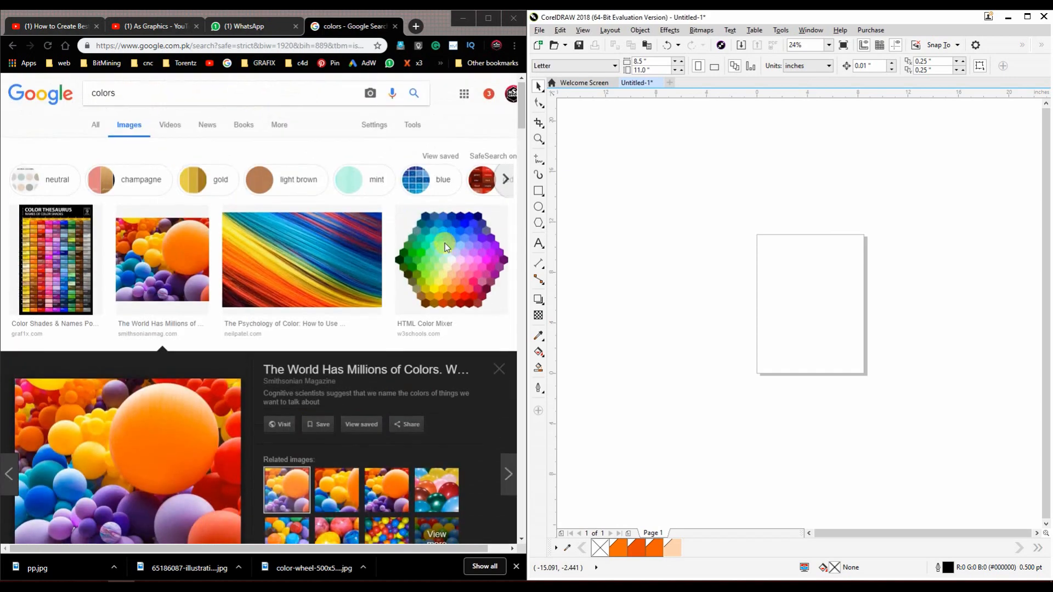
{"action": "scroll", "coordinate": [446, 242], "scroll_direction": "down", "scroll_amount": 5}
{"action": "scroll", "coordinate": [446, 242], "scroll_direction": "down", "scroll_amount": 9}
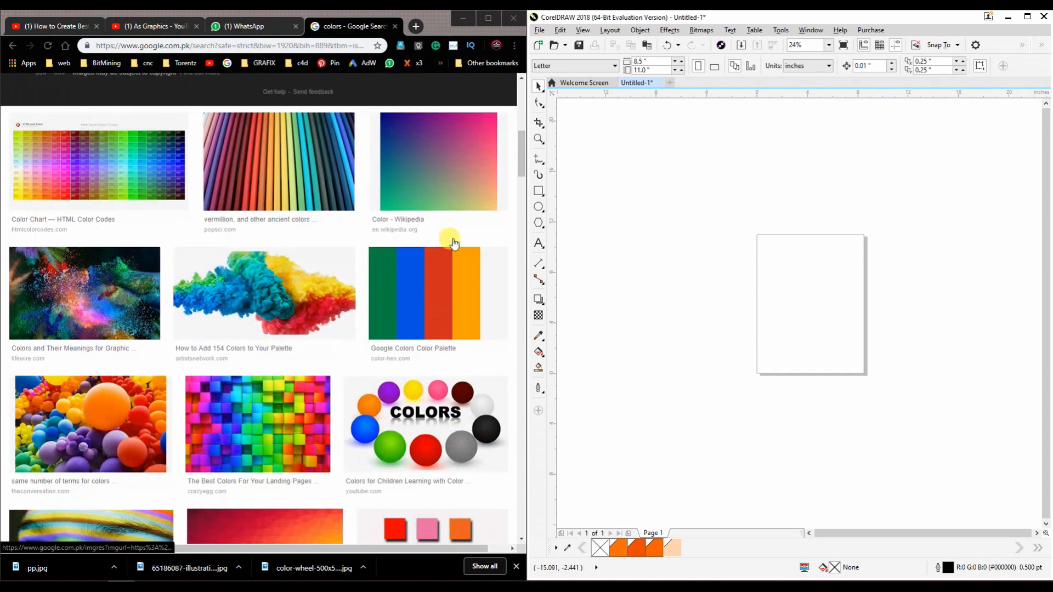
{"action": "scroll", "coordinate": [453, 244], "scroll_direction": "up", "scroll_amount": 10}
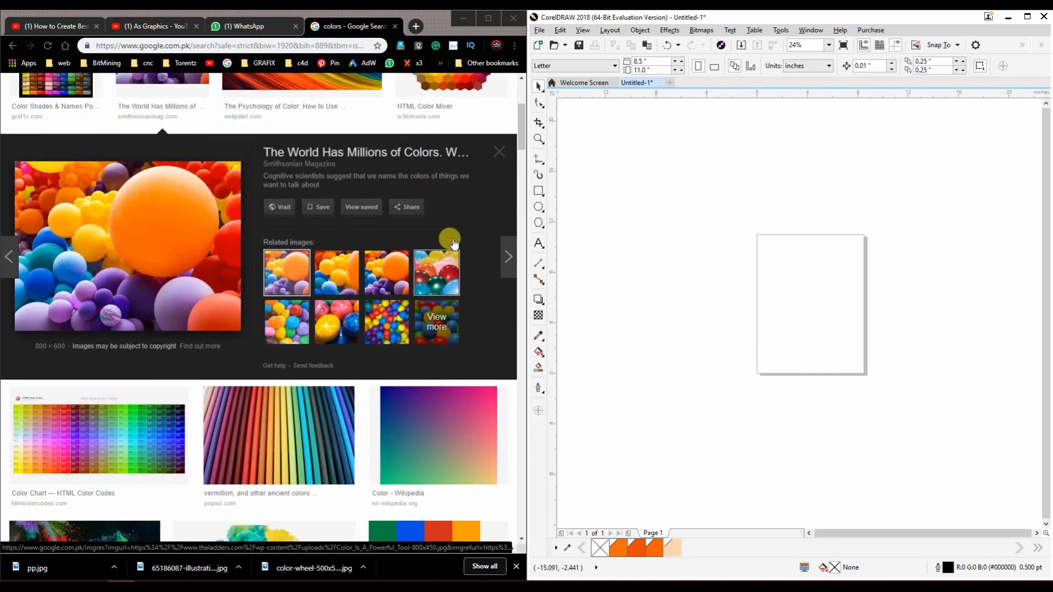
{"action": "left_click", "coordinate": [337, 323]}
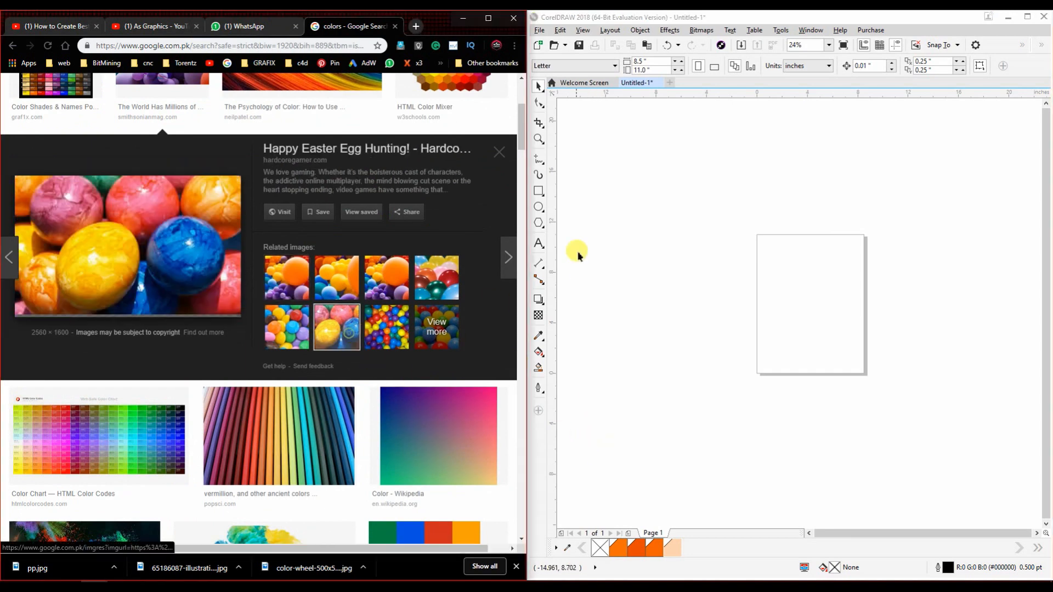
Step: Sample two blue shades from the blue Easter egg into the Color Styles Palette
{"action": "left_click", "coordinate": [563, 549]}
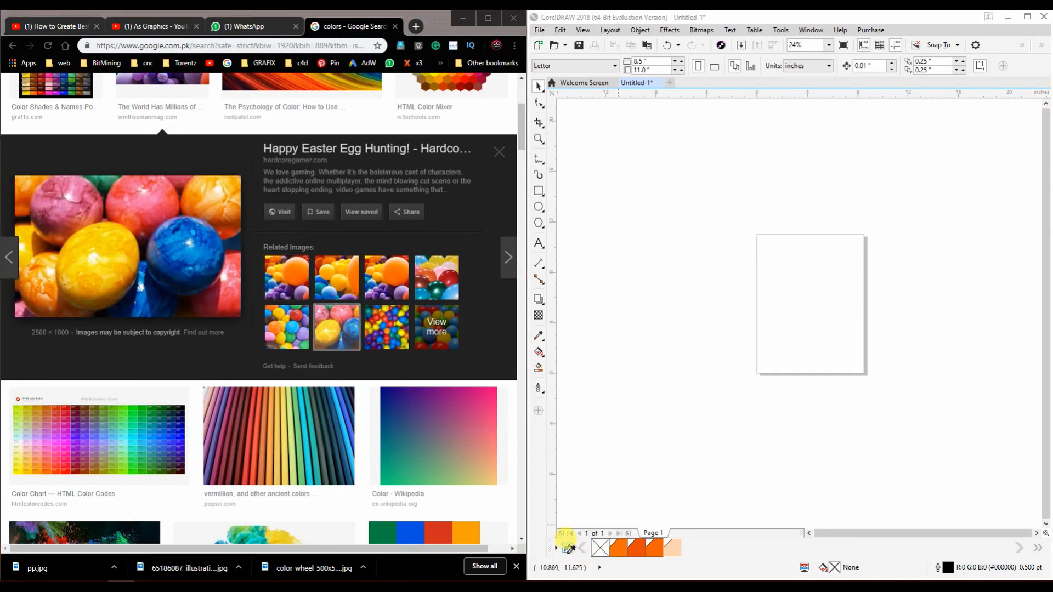
{"action": "left_click", "coordinate": [180, 244]}
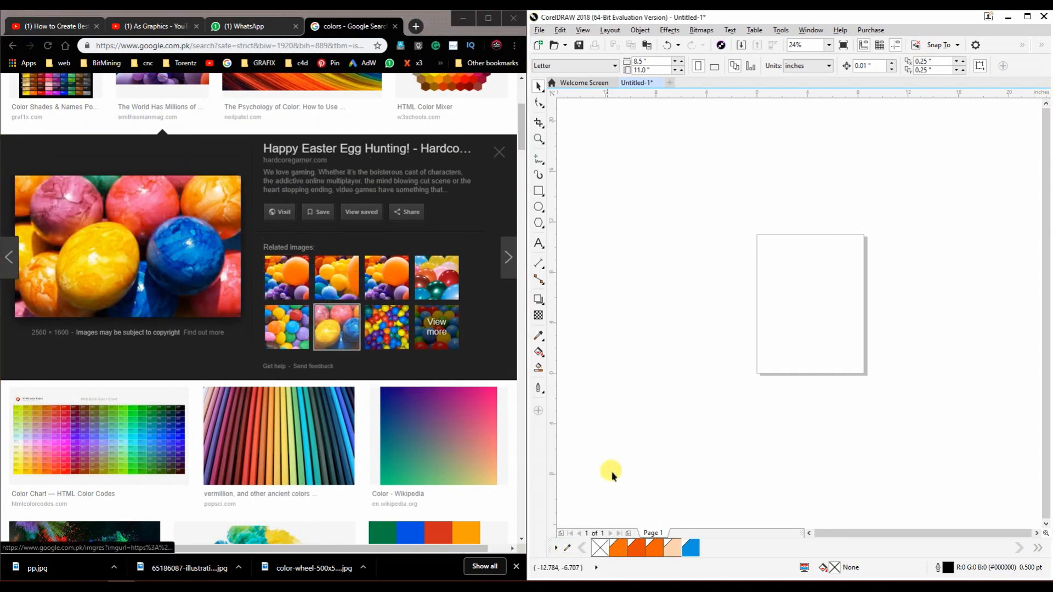
{"action": "left_click", "coordinate": [567, 547]}
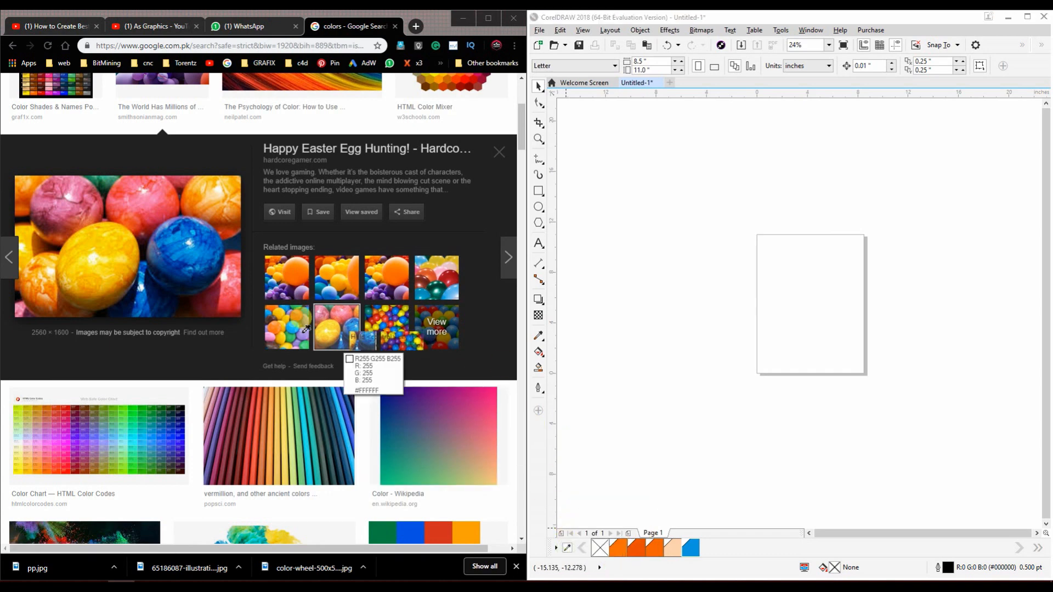
{"action": "left_click", "coordinate": [197, 253]}
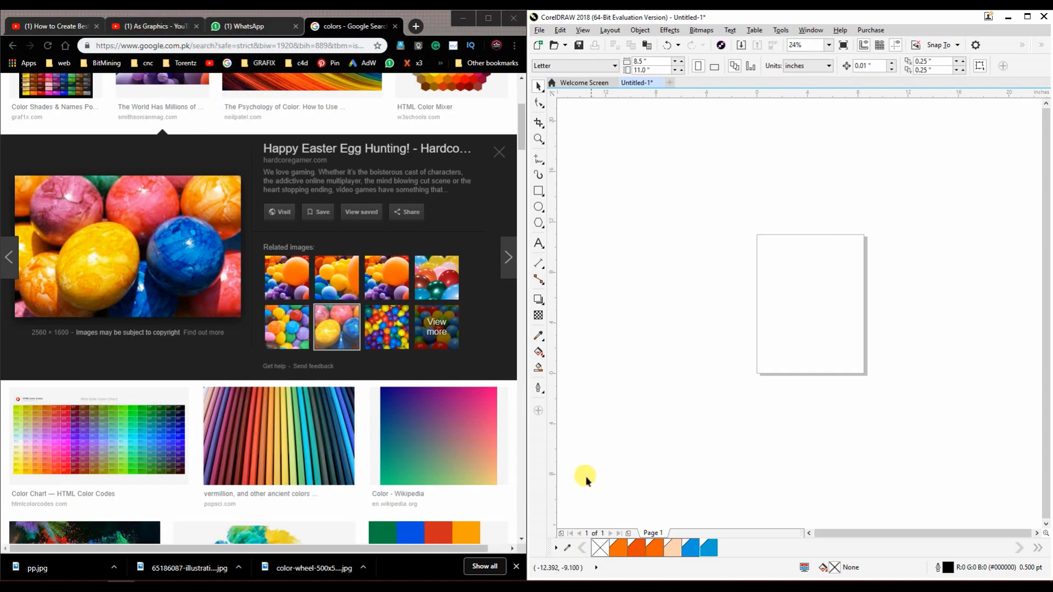
Step: Activate the Color Eyedropper tool and add the green of the browser's WhatsApp icon to the Color Styles Palette
{"action": "left_click", "coordinate": [538, 333]}
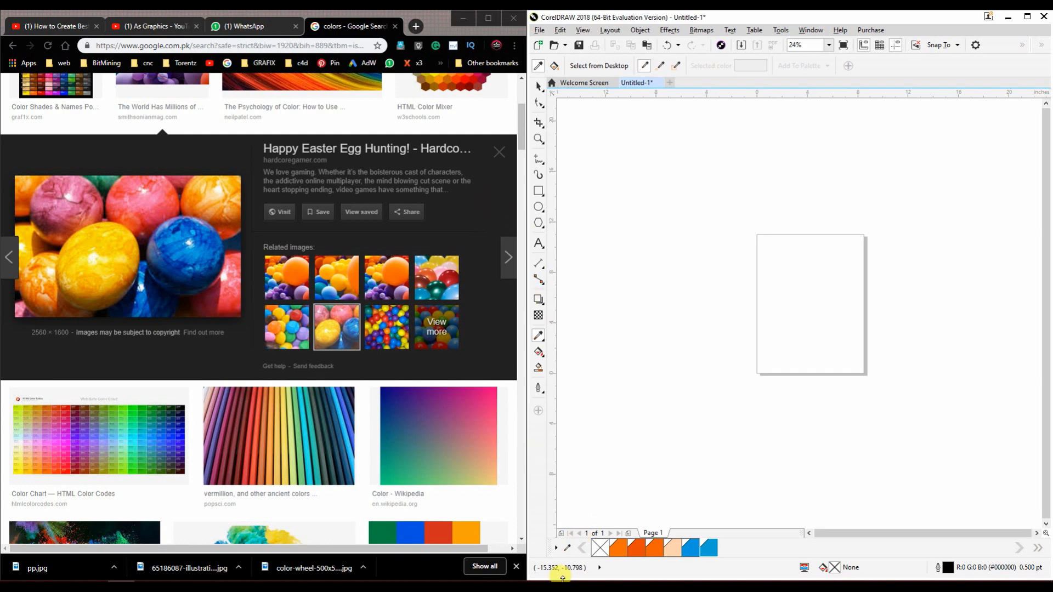
{"action": "left_click", "coordinate": [569, 549]}
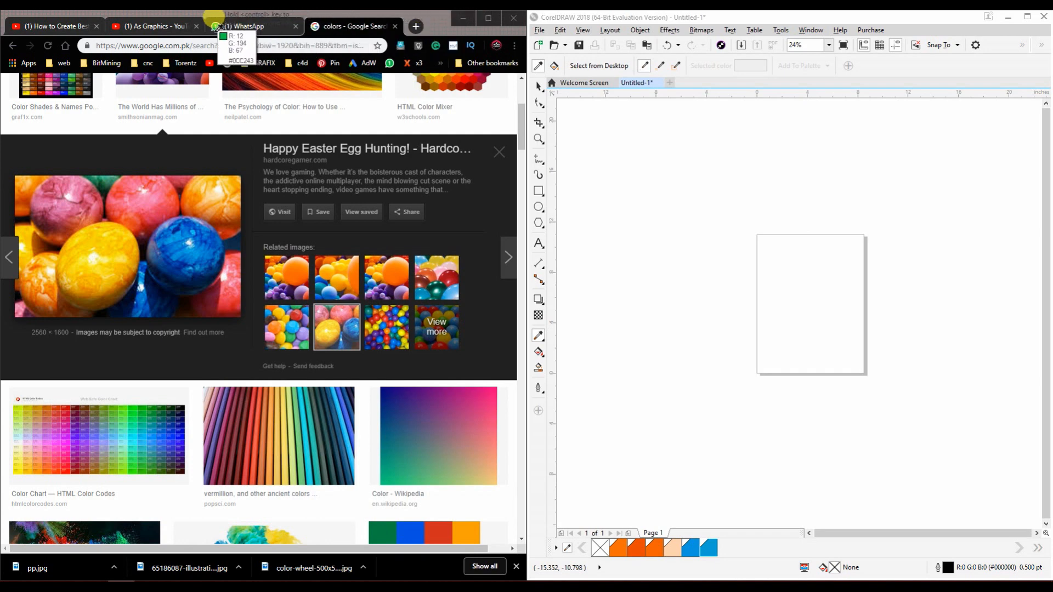
{"action": "left_click", "coordinate": [215, 26]}
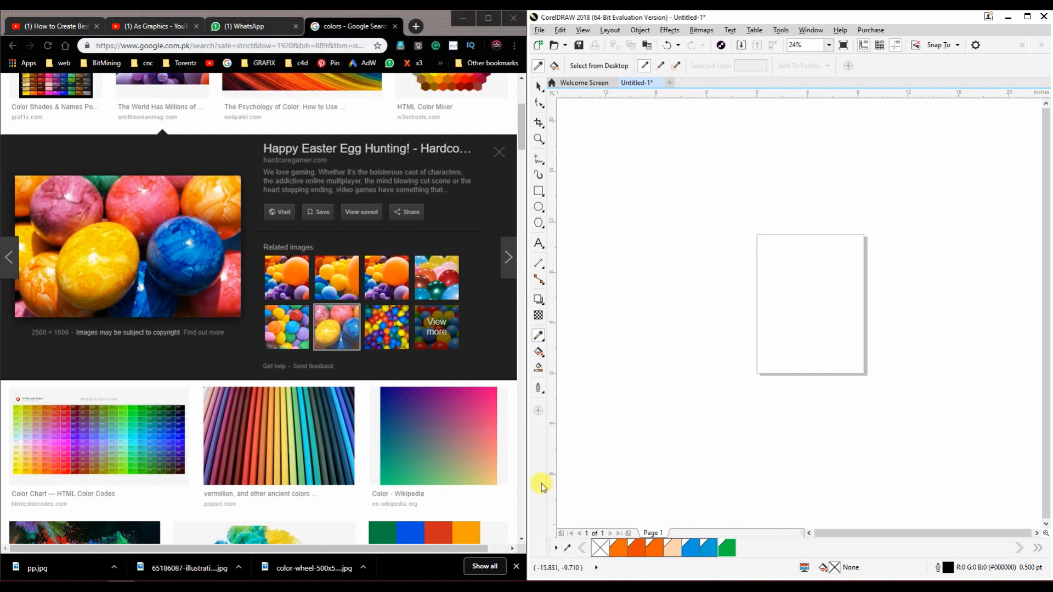
Step: Sample two dark shades from the background of the browser's image preview into the Color Styles Palette
{"action": "left_click", "coordinate": [567, 548]}
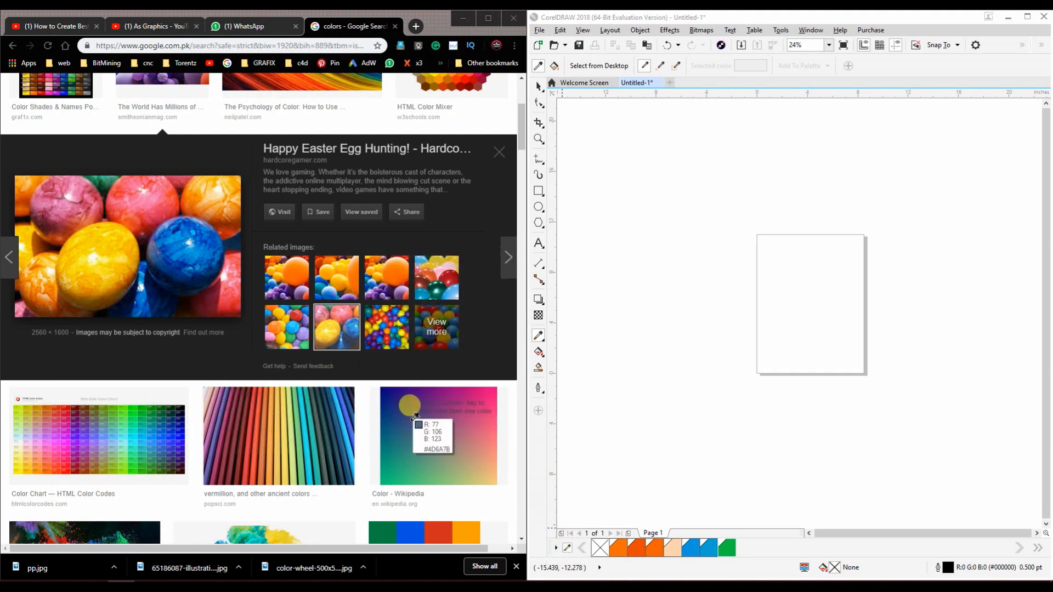
{"action": "left_click", "coordinate": [216, 349]}
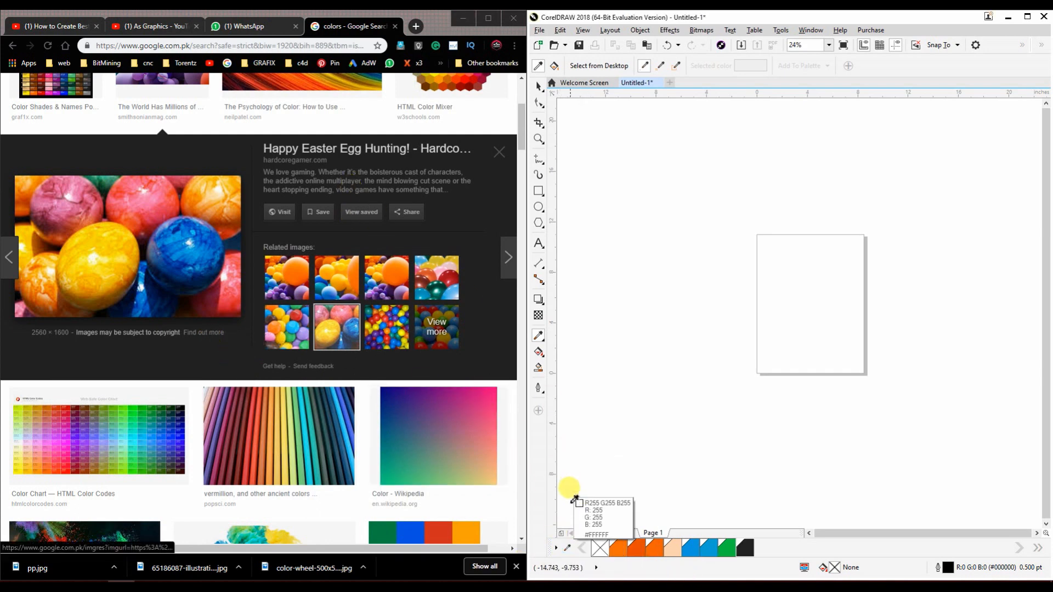
{"action": "left_click", "coordinate": [567, 547]}
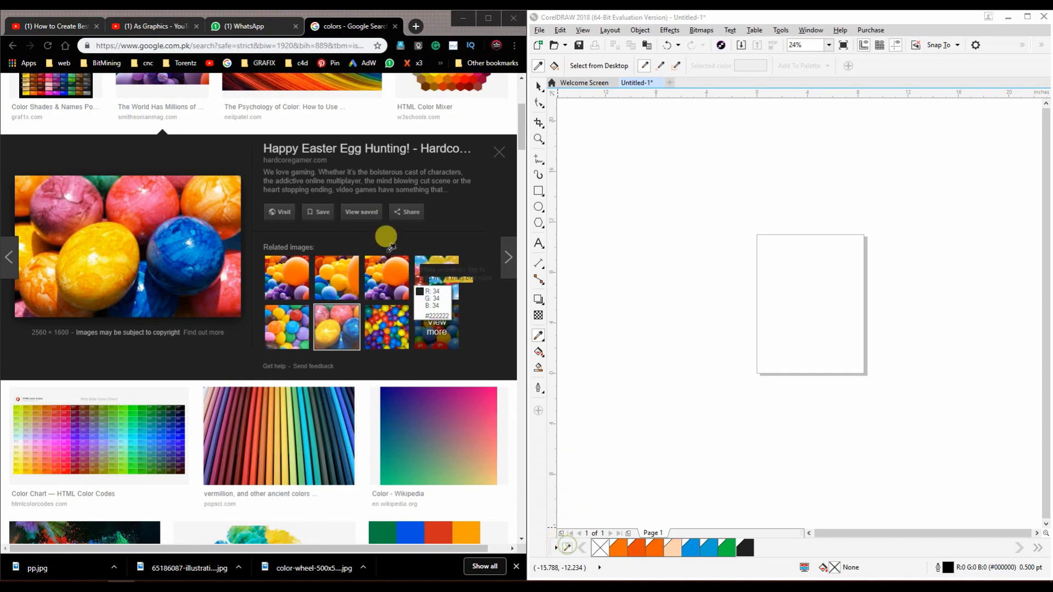
{"action": "left_click", "coordinate": [331, 206]}
Step: Preview the coloured pencils image from entertales.com in the image results and return to the results after its source page opens
{"action": "scroll", "coordinate": [347, 225], "scroll_direction": "down", "scroll_amount": 5}
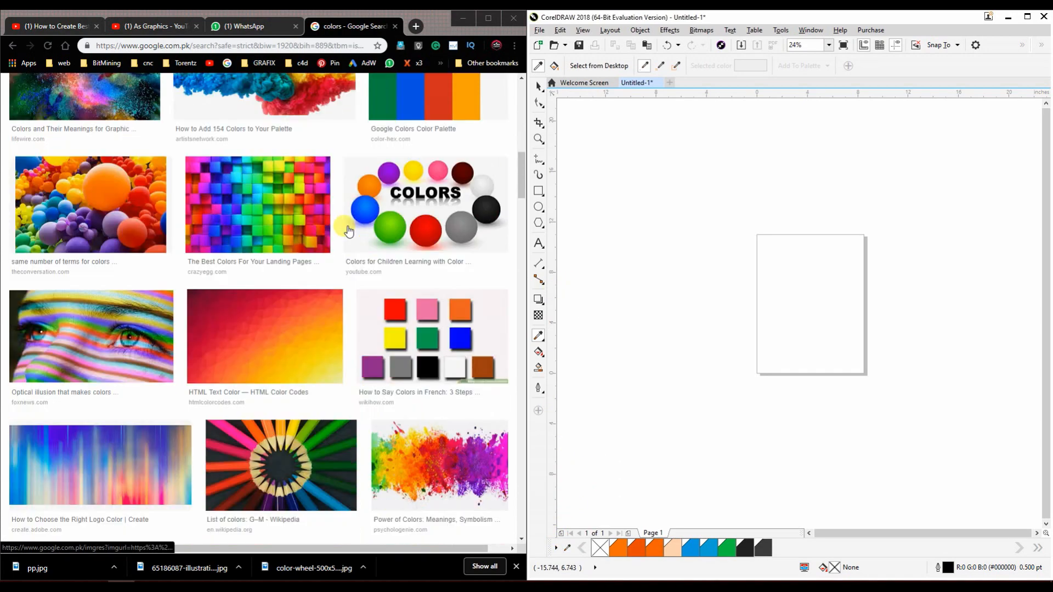
{"action": "scroll", "coordinate": [347, 230], "scroll_direction": "down", "scroll_amount": 17}
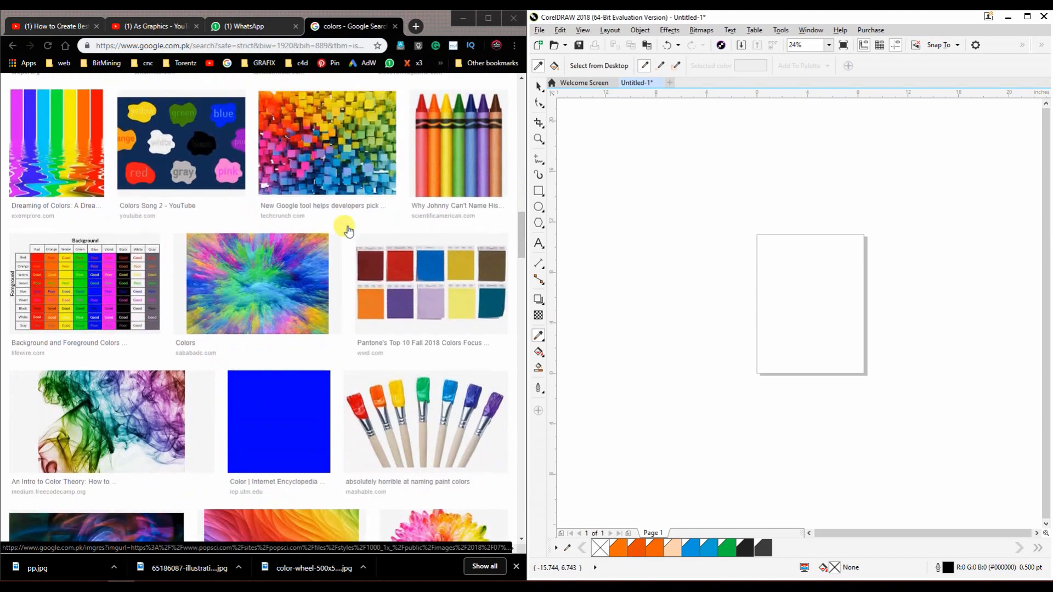
{"action": "scroll", "coordinate": [348, 230], "scroll_direction": "down", "scroll_amount": 7}
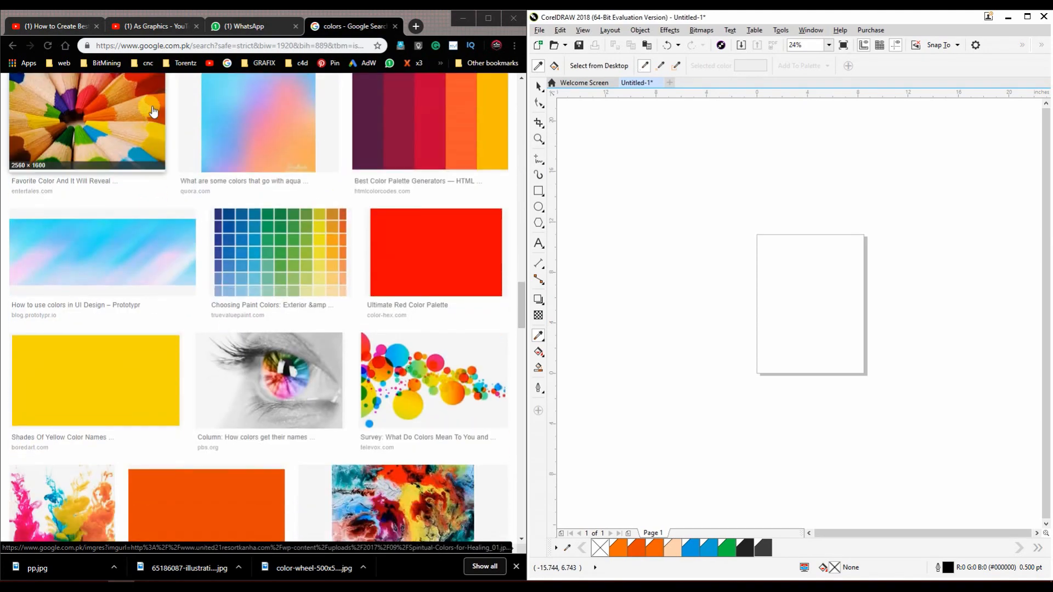
{"action": "left_click", "coordinate": [154, 112]}
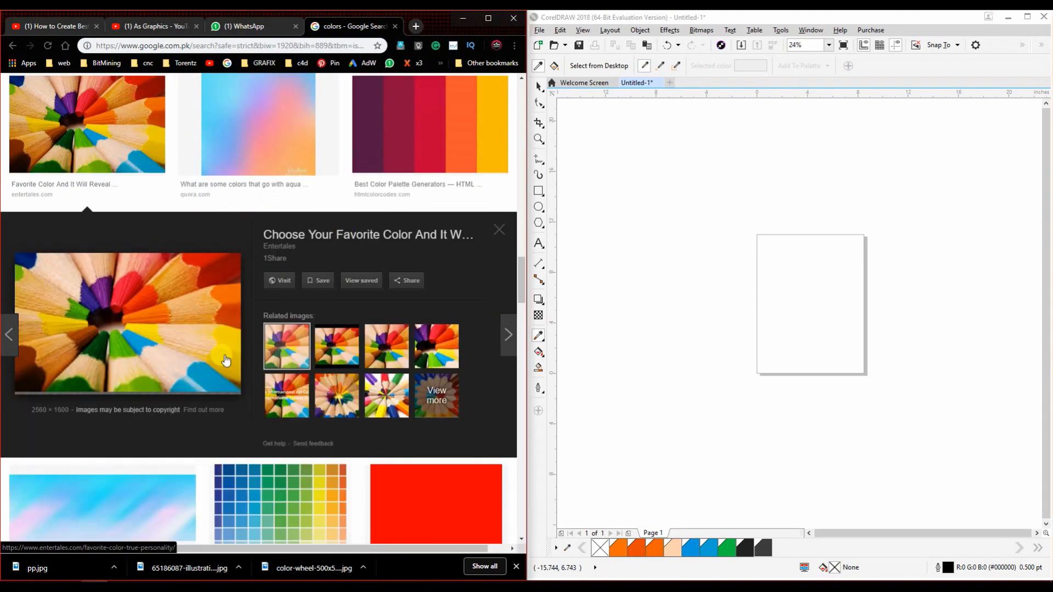
{"action": "left_click", "coordinate": [222, 357]}
{"action": "left_click", "coordinate": [266, 28]}
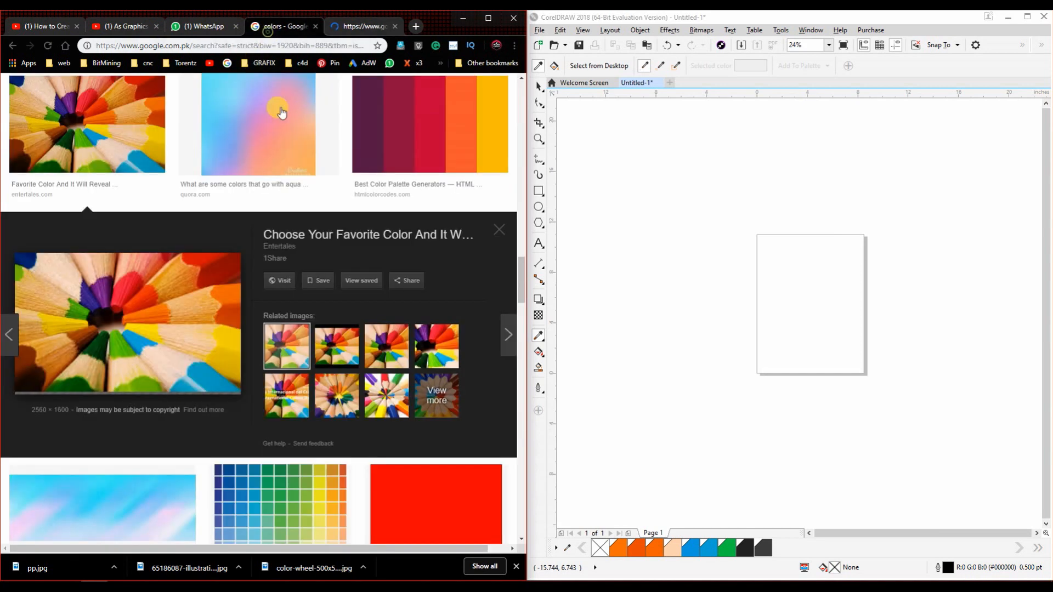
Step: Sample the red, red-orange, orange and yellow pencil tips from the browser image into the Color Styles Palette
{"action": "left_click", "coordinate": [567, 550]}
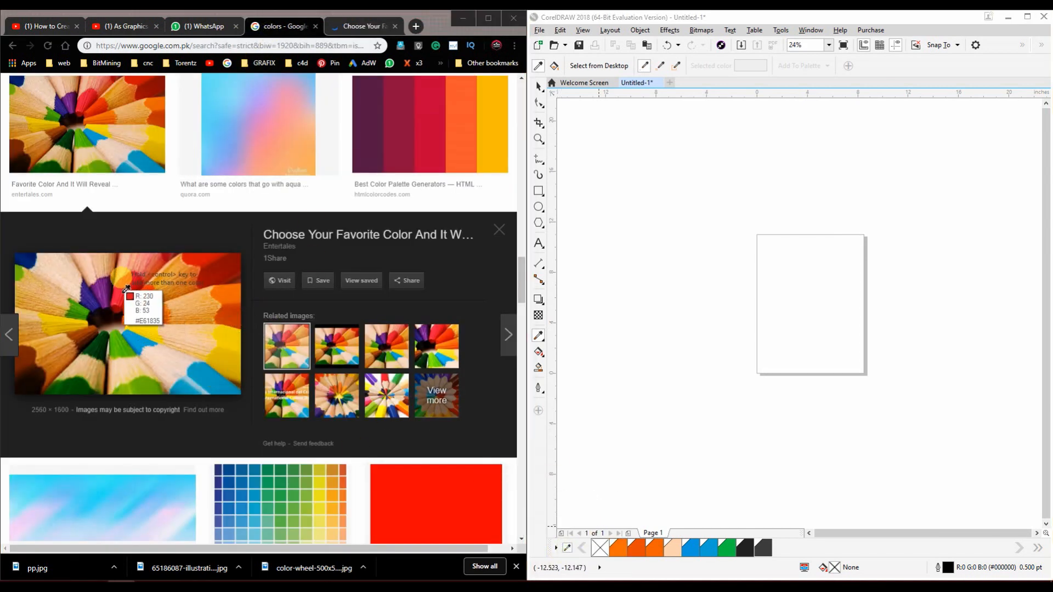
{"action": "left_click", "coordinate": [126, 289]}
{"action": "left_click", "coordinate": [567, 549]}
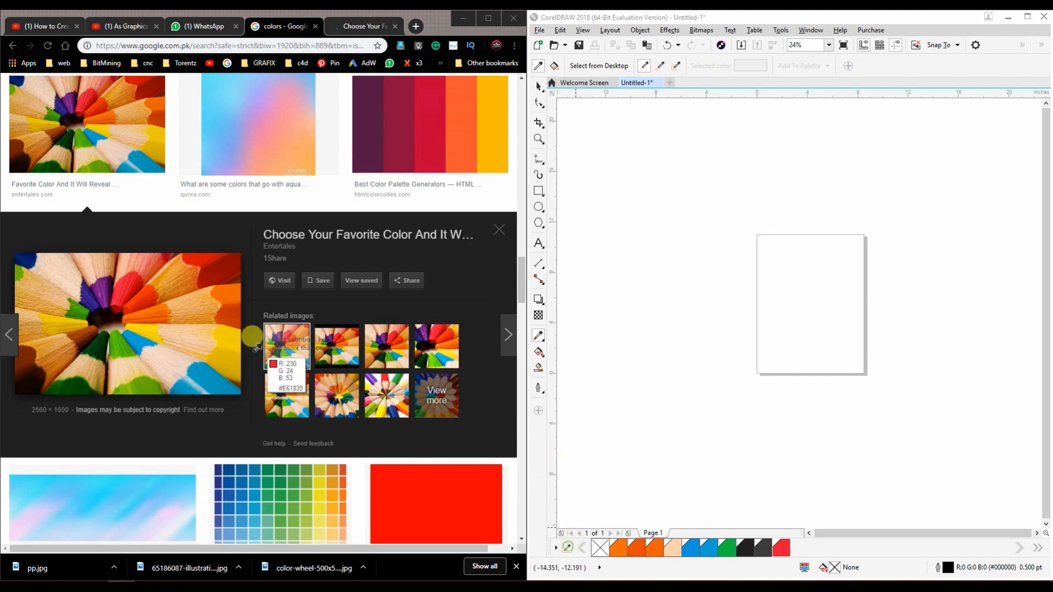
{"action": "left_click", "coordinate": [141, 290]}
{"action": "left_click", "coordinate": [567, 548]}
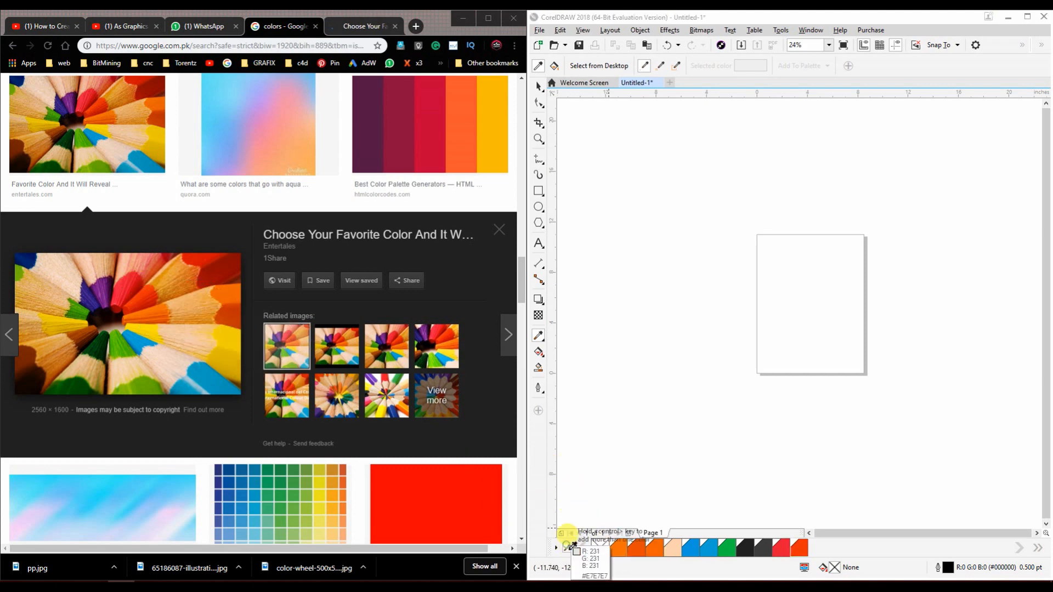
{"action": "left_click", "coordinate": [144, 295]}
{"action": "left_click", "coordinate": [568, 548]}
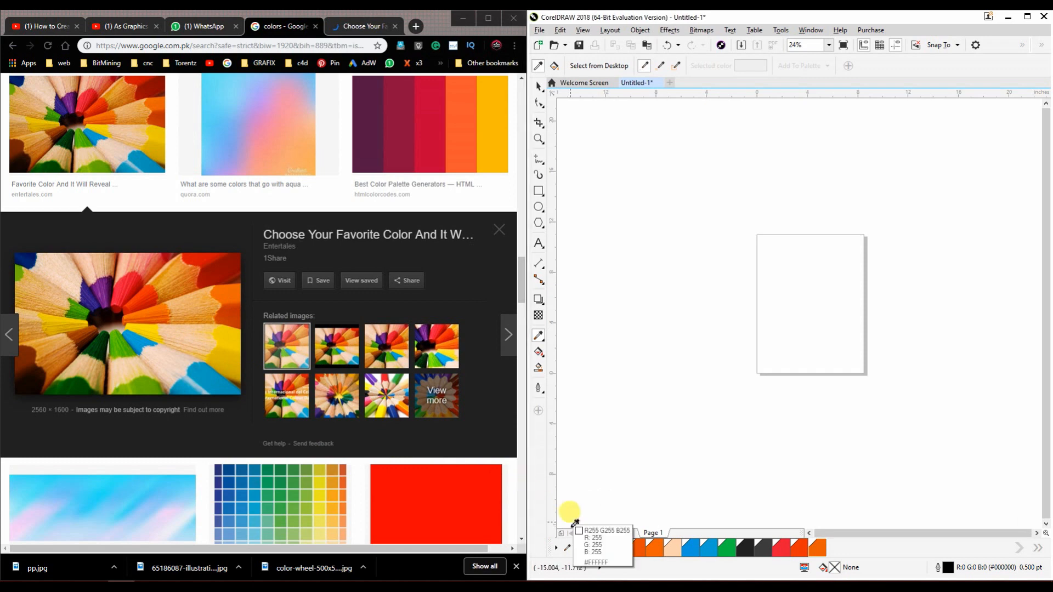
{"action": "left_click", "coordinate": [141, 333]}
Step: Add the blue, light green and dark green of the pencil tips in the browser image to the Color Styles Palette
{"action": "left_click", "coordinate": [568, 548]}
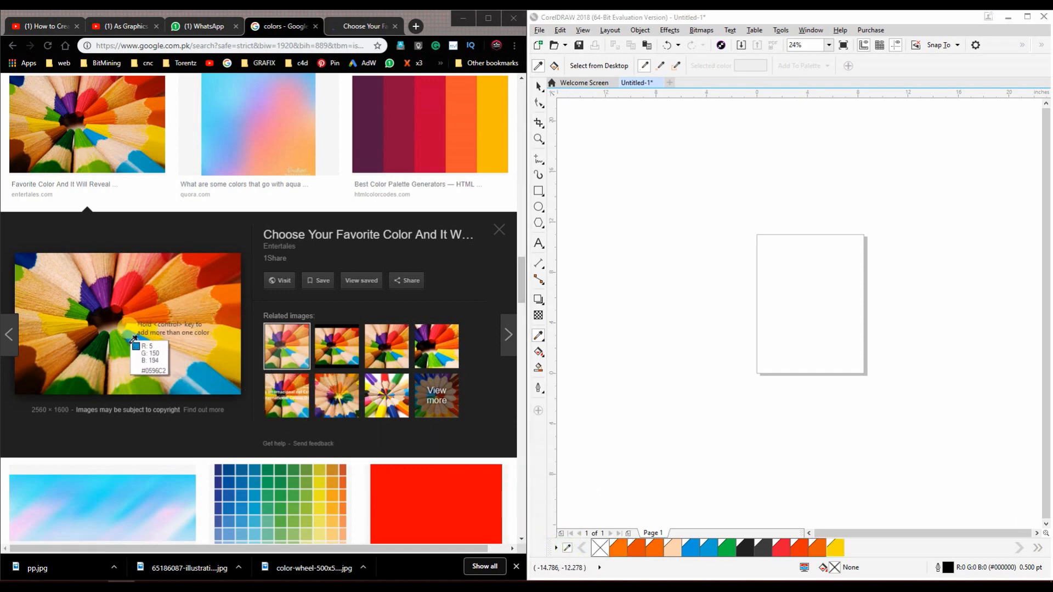
{"action": "left_click", "coordinate": [133, 338]}
{"action": "left_click", "coordinate": [568, 547]}
{"action": "left_click", "coordinate": [122, 349]}
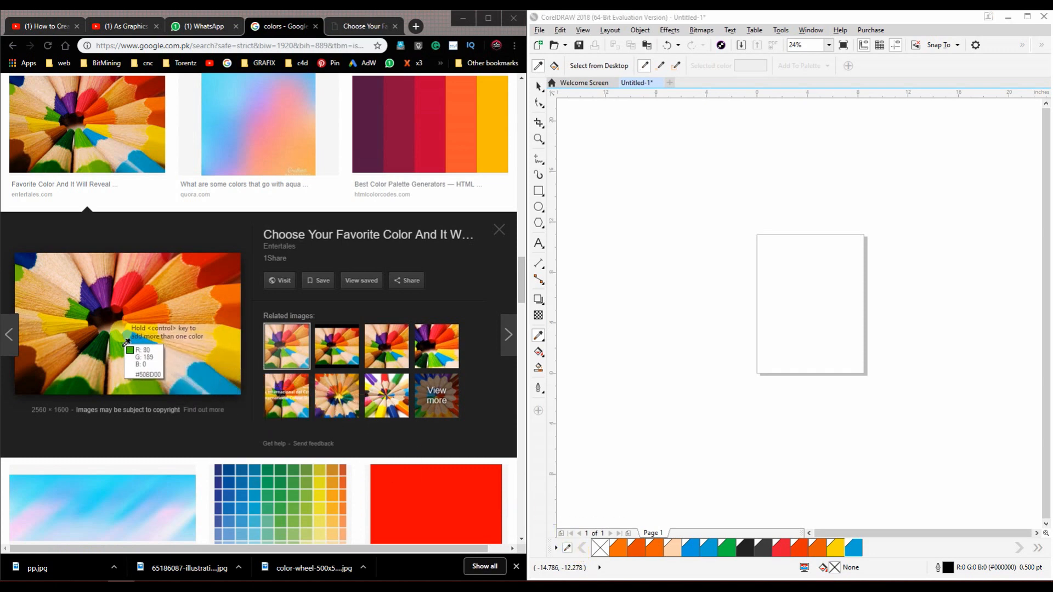
{"action": "left_click", "coordinate": [567, 548]}
{"action": "left_click", "coordinate": [96, 365]}
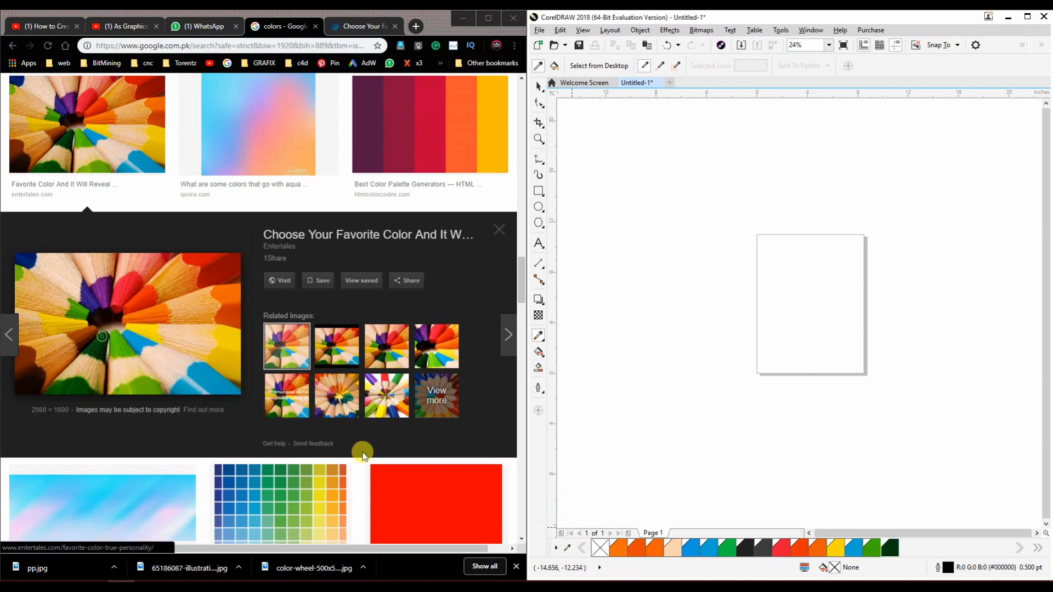
Step: Sample brown, golden yellow and medium green from the coloured pencils image into the Color Styles Palette
{"action": "left_click", "coordinate": [567, 546]}
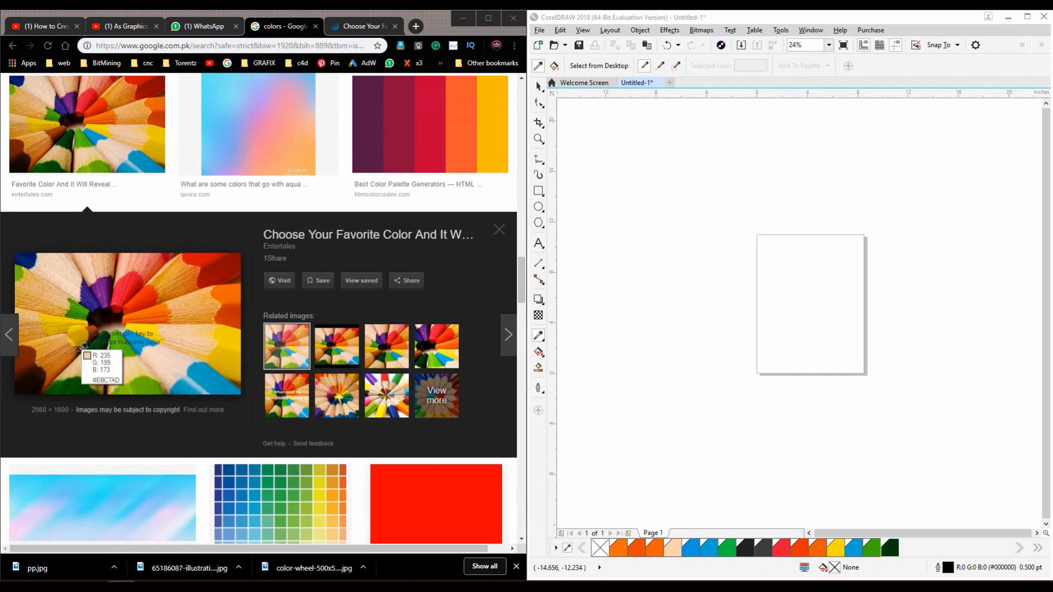
{"action": "left_click", "coordinate": [85, 338]}
{"action": "left_click", "coordinate": [568, 548]}
{"action": "left_click", "coordinate": [165, 376]}
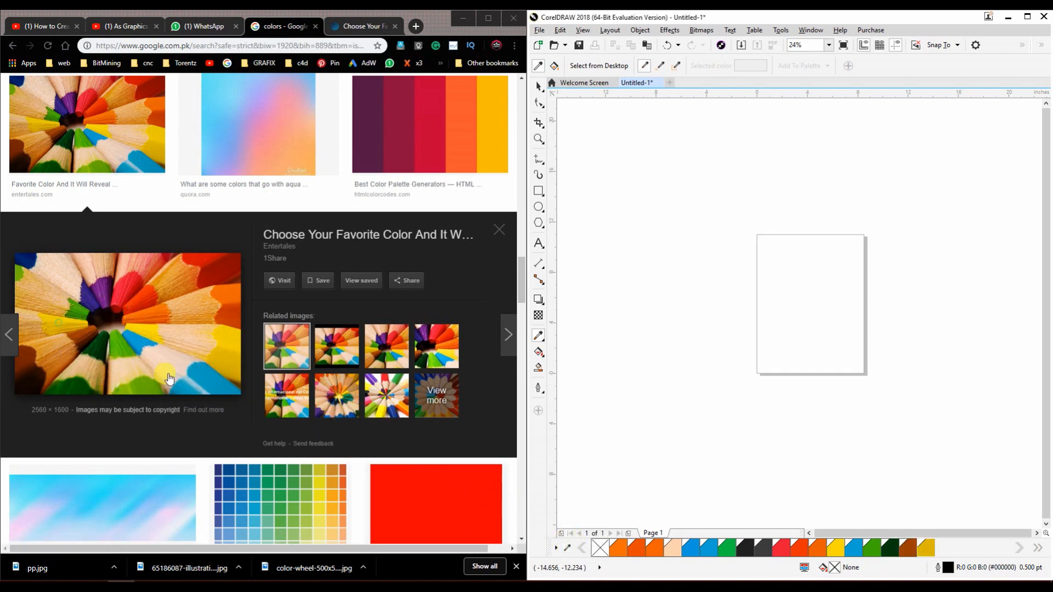
{"action": "left_click", "coordinate": [568, 547]}
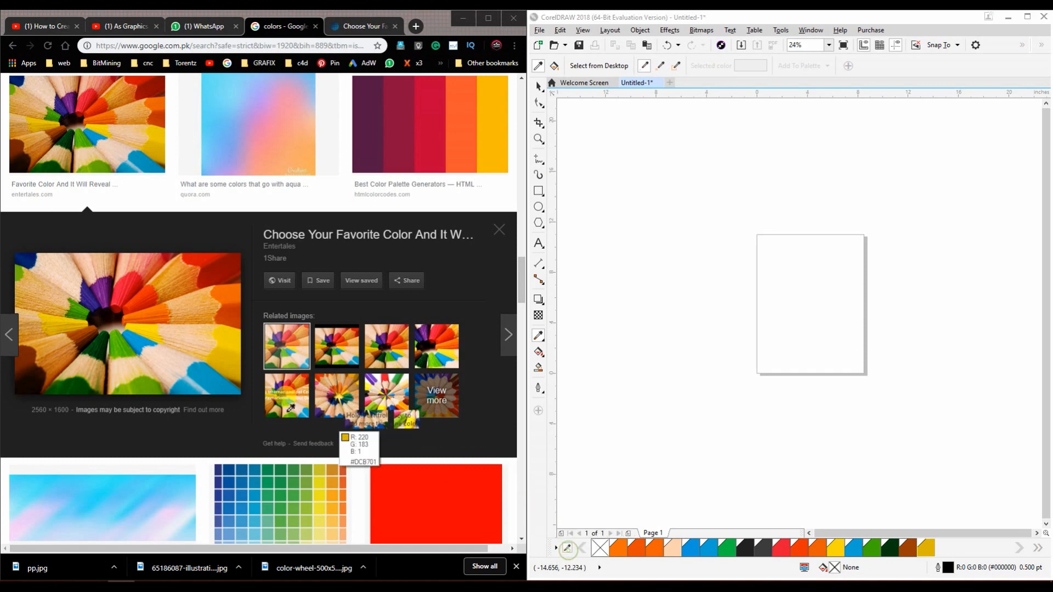
{"action": "left_click", "coordinate": [81, 313]}
Step: Add the indigo, purple and pinkish-red of the upper pencil tips to the Color Styles Palette
{"action": "left_click", "coordinate": [568, 548]}
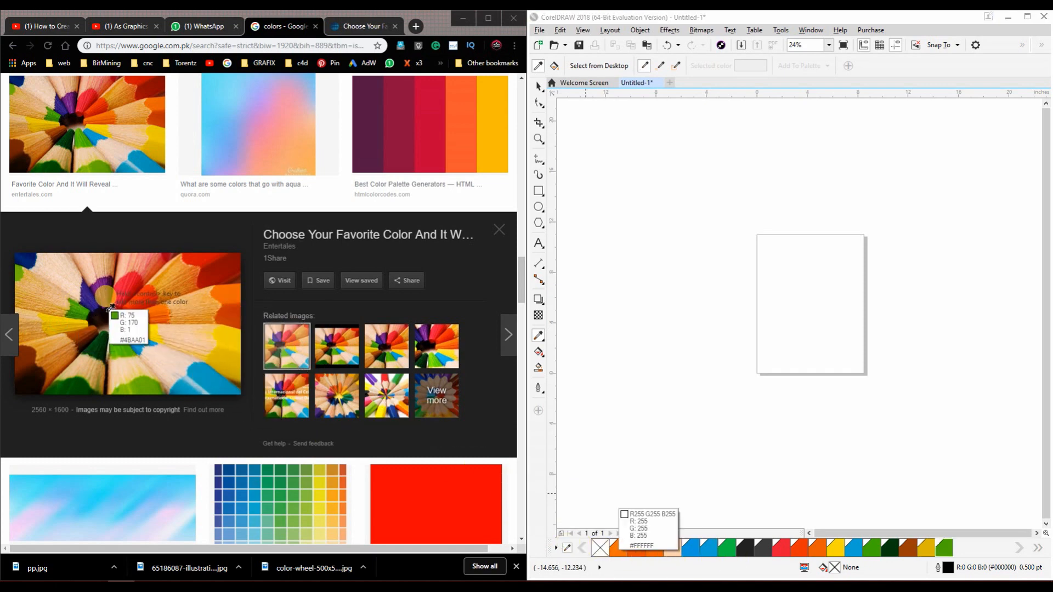
{"action": "left_click", "coordinate": [92, 305]}
{"action": "left_click", "coordinate": [567, 548]}
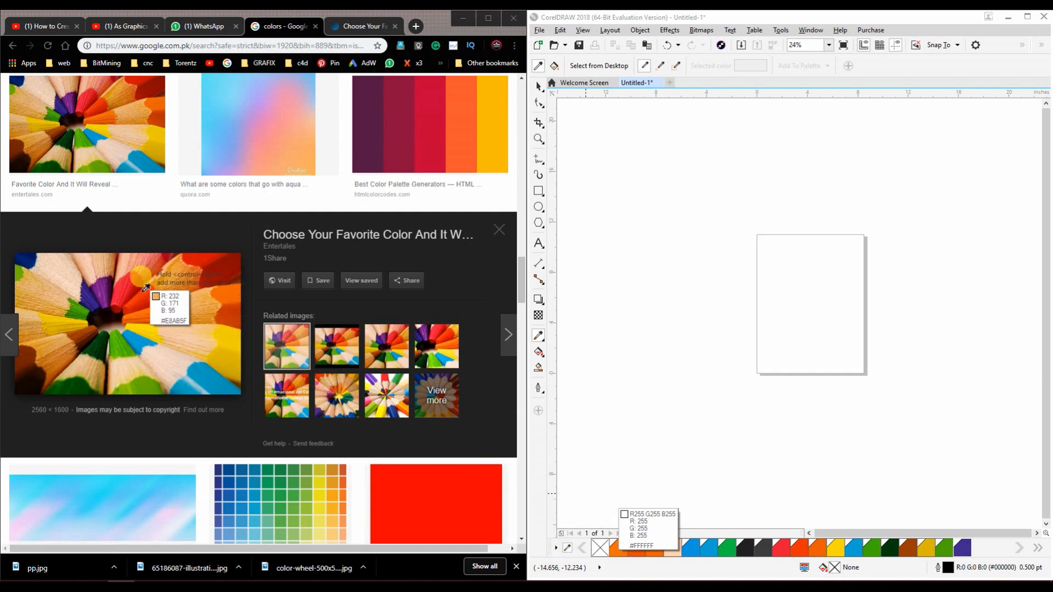
{"action": "left_click", "coordinate": [105, 296]}
{"action": "left_click", "coordinate": [567, 548]}
{"action": "left_click", "coordinate": [117, 292]}
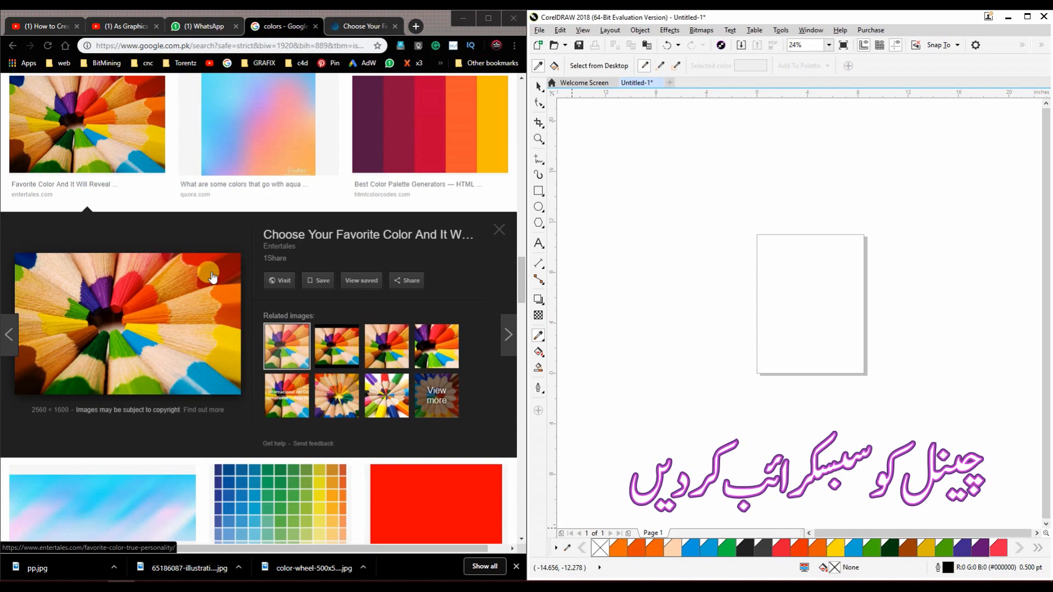
Step: Browse the Google image results for other colourful pictures and return to the coloured pencils preview
{"action": "scroll", "coordinate": [212, 276], "scroll_direction": "down", "scroll_amount": 8}
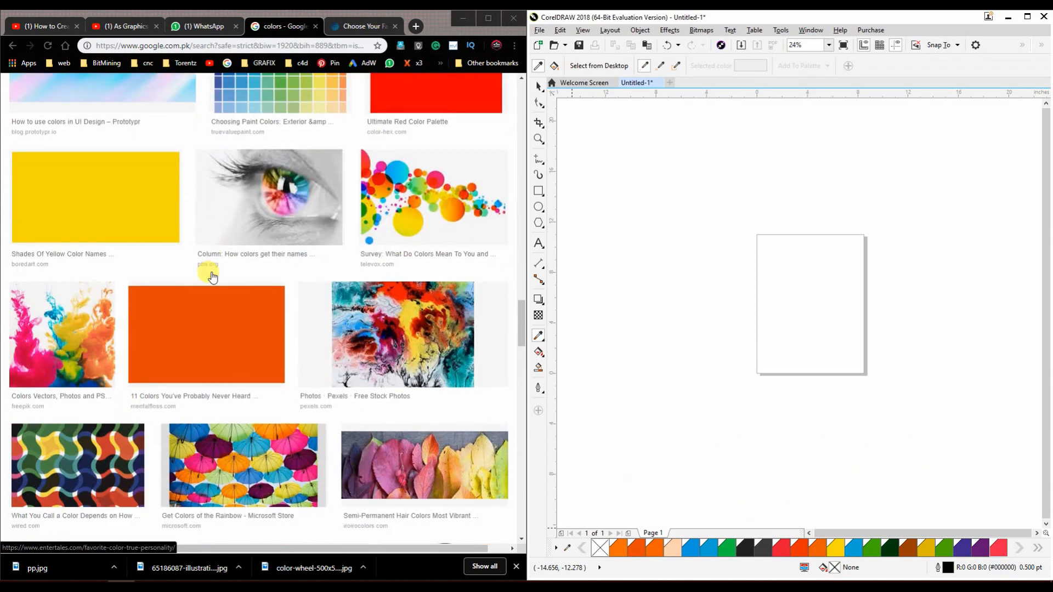
{"action": "scroll", "coordinate": [212, 277], "scroll_direction": "down", "scroll_amount": 7}
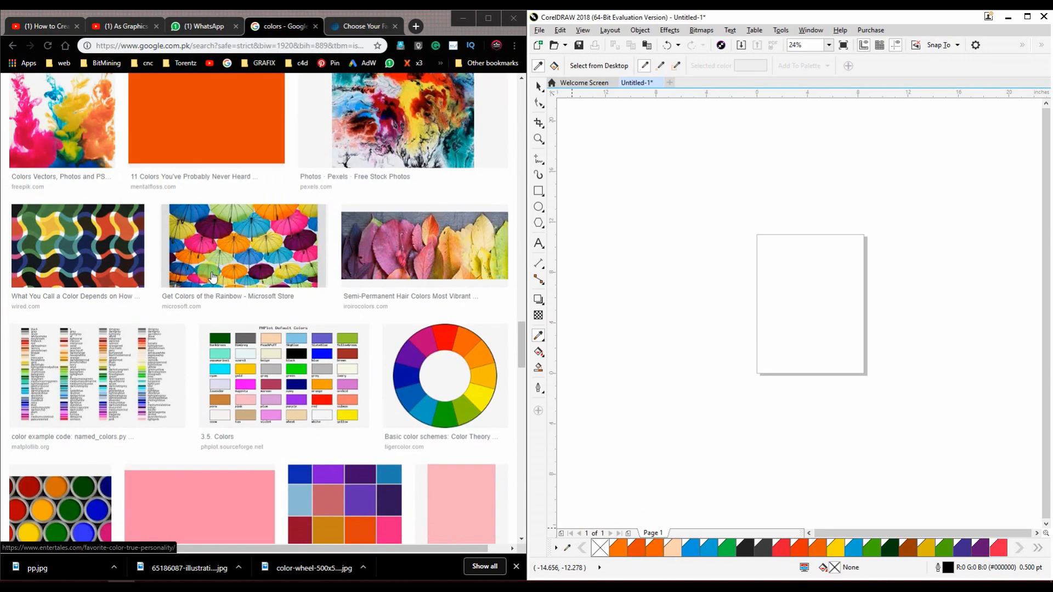
{"action": "scroll", "coordinate": [211, 276], "scroll_direction": "down", "scroll_amount": 10}
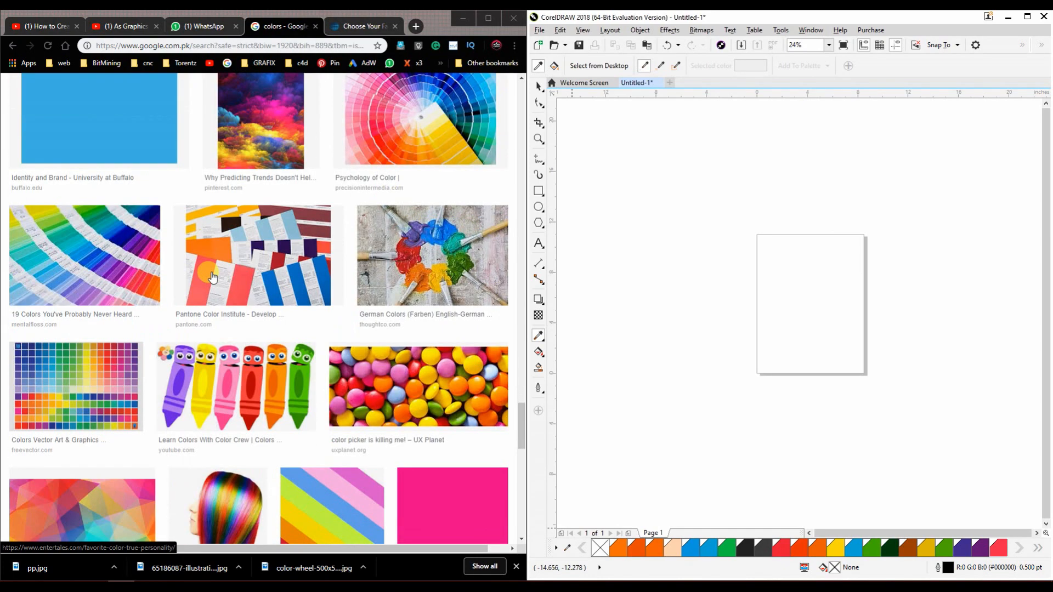
{"action": "scroll", "coordinate": [213, 277], "scroll_direction": "down", "scroll_amount": 4}
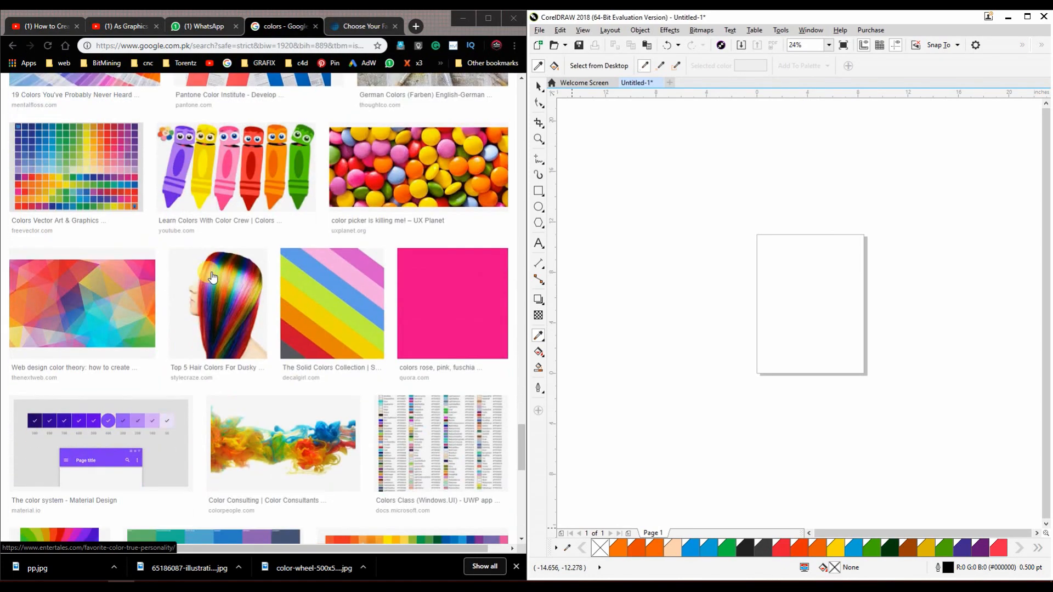
{"action": "scroll", "coordinate": [213, 277], "scroll_direction": "down", "scroll_amount": 3}
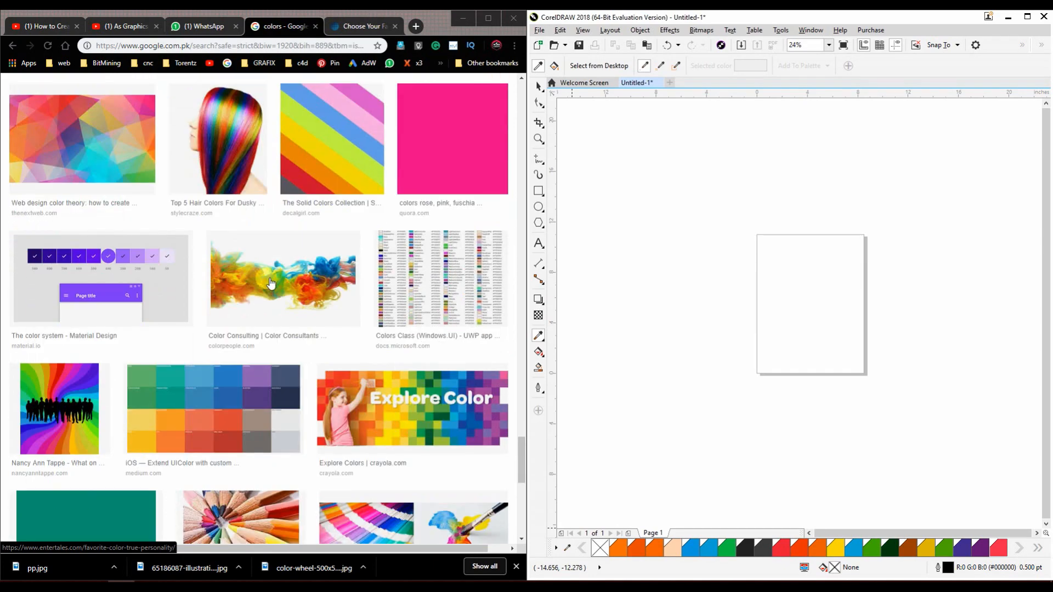
{"action": "scroll", "coordinate": [271, 284], "scroll_direction": "down", "scroll_amount": 4}
{"action": "scroll", "coordinate": [272, 283], "scroll_direction": "down", "scroll_amount": 4}
{"action": "scroll", "coordinate": [272, 283], "scroll_direction": "down", "scroll_amount": 3}
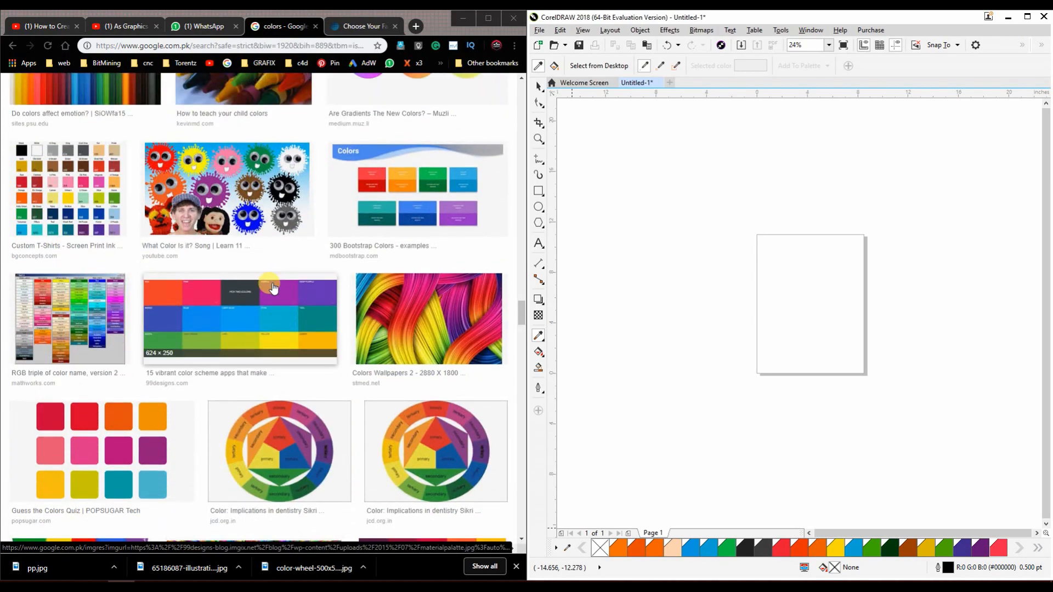
{"action": "scroll", "coordinate": [246, 433], "scroll_direction": "down", "scroll_amount": 20}
{"action": "scroll", "coordinate": [250, 397], "scroll_direction": "up", "scroll_amount": 20}
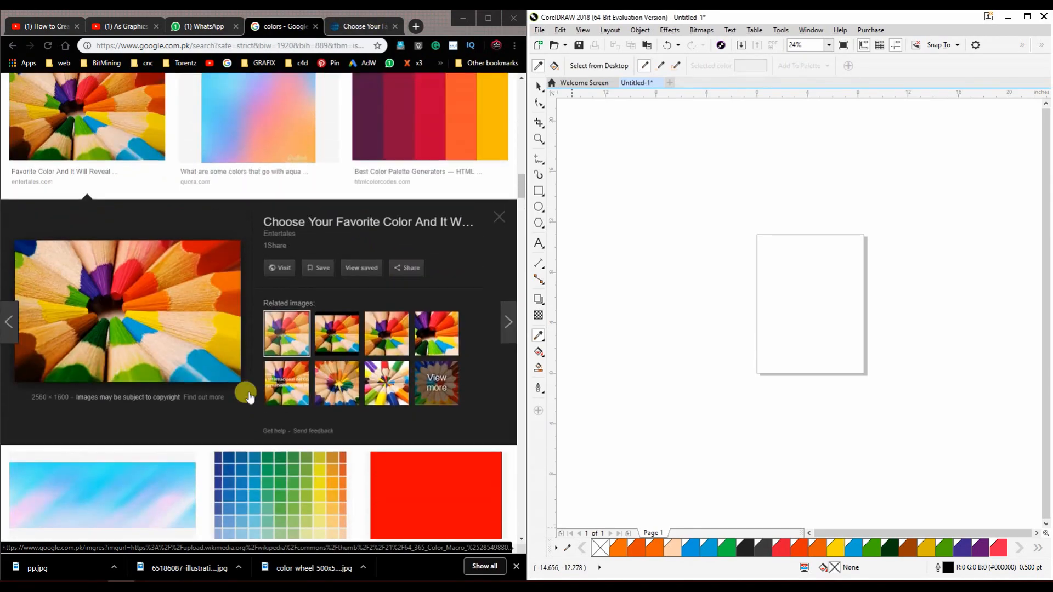
Step: Copy the coloured pencils image from the browser preview and paste it into the CorelDRAW document with the Pick tool active
{"action": "right_click", "coordinate": [208, 311]}
{"action": "left_click", "coordinate": [245, 419]}
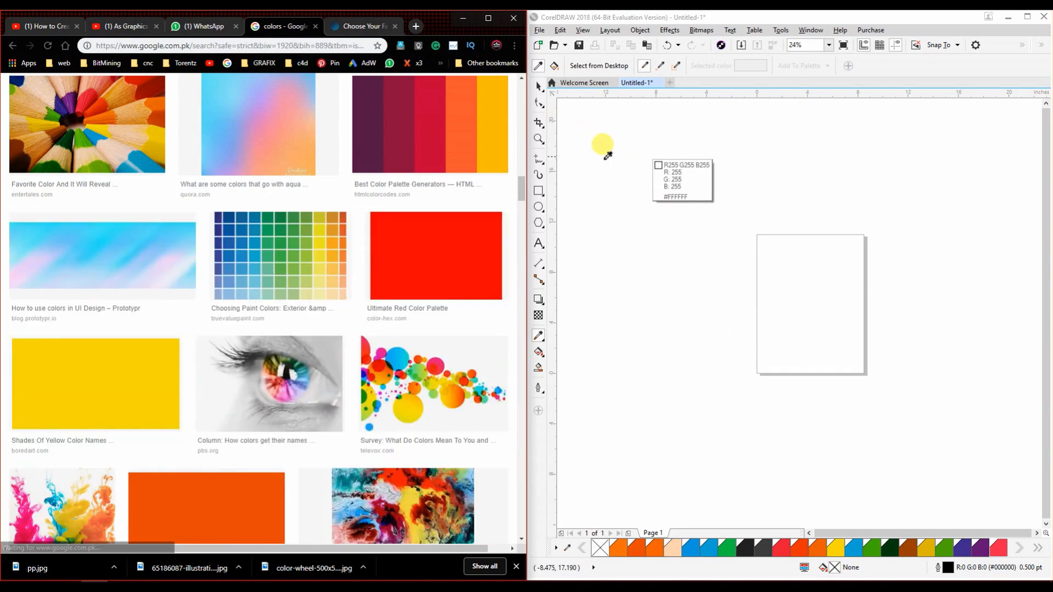
{"action": "left_click", "coordinate": [538, 86]}
{"action": "right_click", "coordinate": [645, 170]}
{"action": "left_click", "coordinate": [700, 254]}
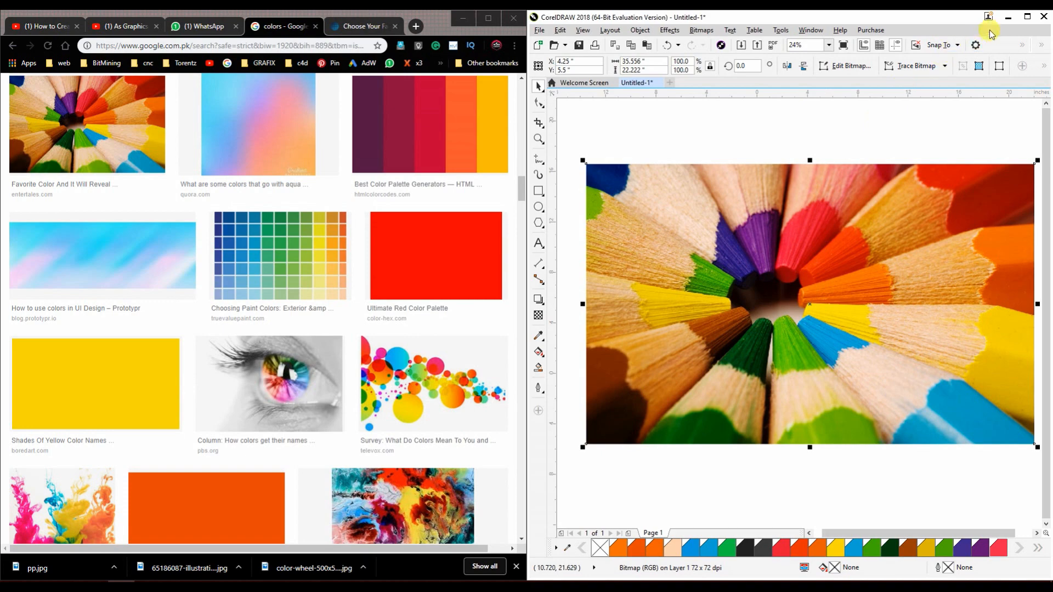
Step: Minimize the browser, maximize the CorelDRAW window and move the pasted image to about X 1.027", Y 7.176"
{"action": "left_click", "coordinate": [463, 18]}
{"action": "left_click", "coordinate": [1027, 16]}
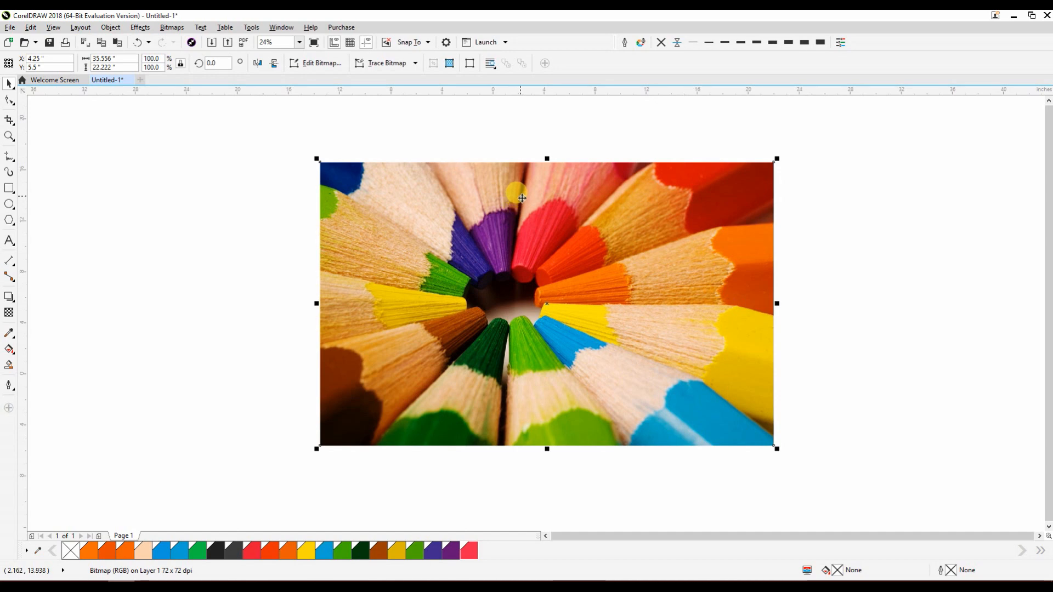
{"action": "left_click_drag", "start_coordinate": [540, 215], "coordinate": [499, 195]}
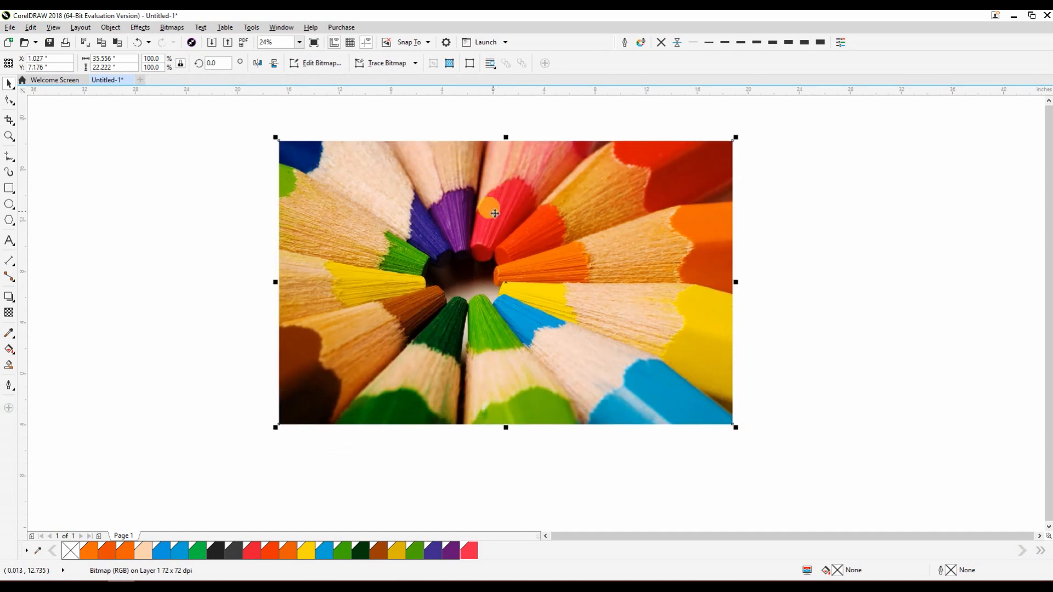
Step: Start adding colours from the pencils bitmap to the palette and set the number of colours to 40
{"action": "mouse_move", "coordinate": [494, 213]}
{"action": "left_mouse_down"}
{"action": "mouse_move", "coordinate": [497, 552]}
{"action": "mouse_move", "coordinate": [457, 551]}
{"action": "mouse_move", "coordinate": [479, 558]}
{"action": "left_mouse_up"}
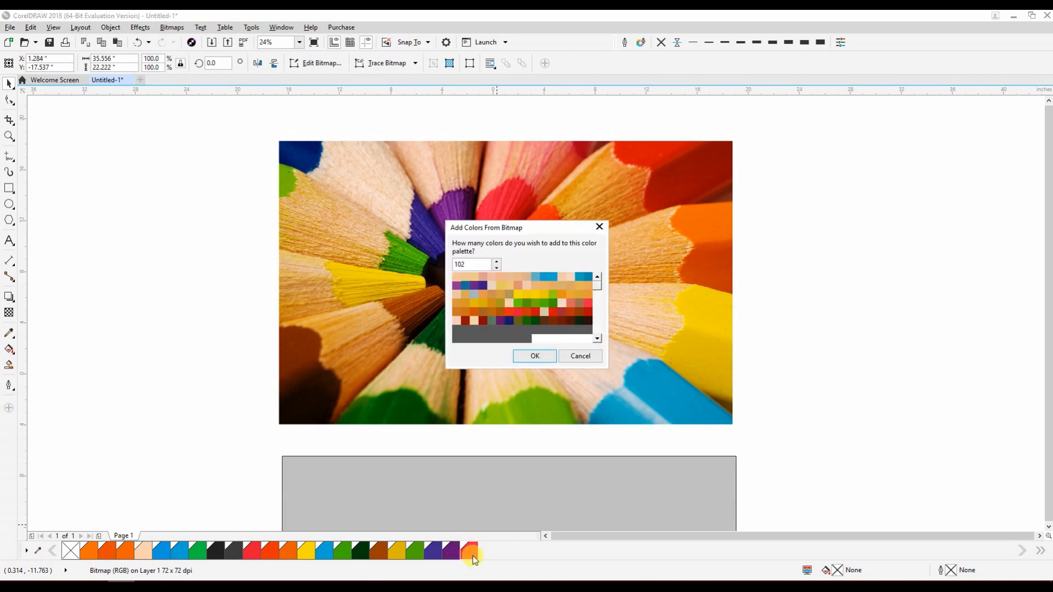
{"action": "double_click", "coordinate": [461, 264]}
{"action": "type", "text": "40"}
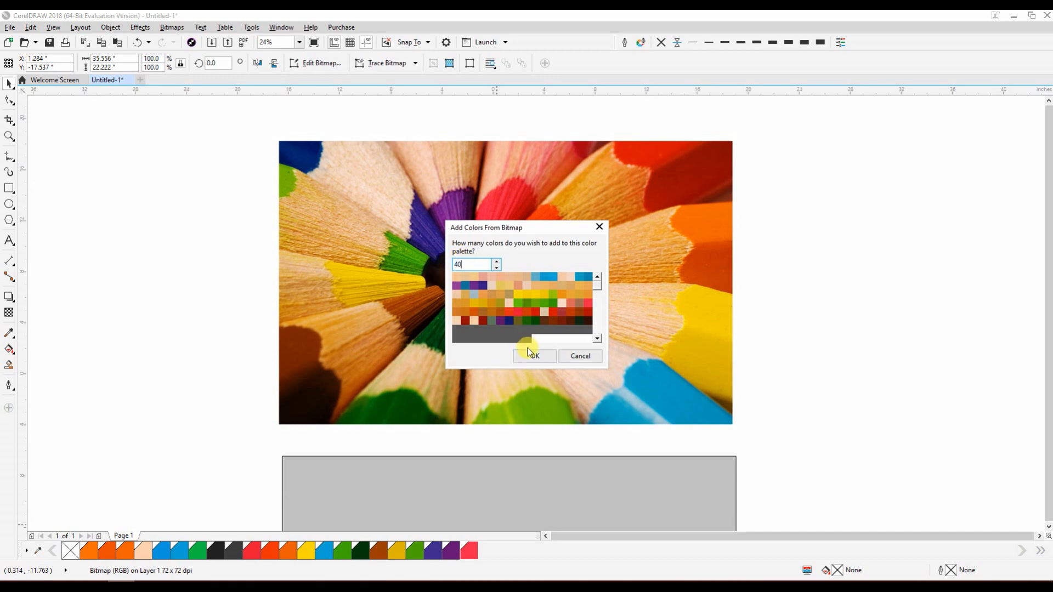
{"action": "left_click", "coordinate": [541, 337]}
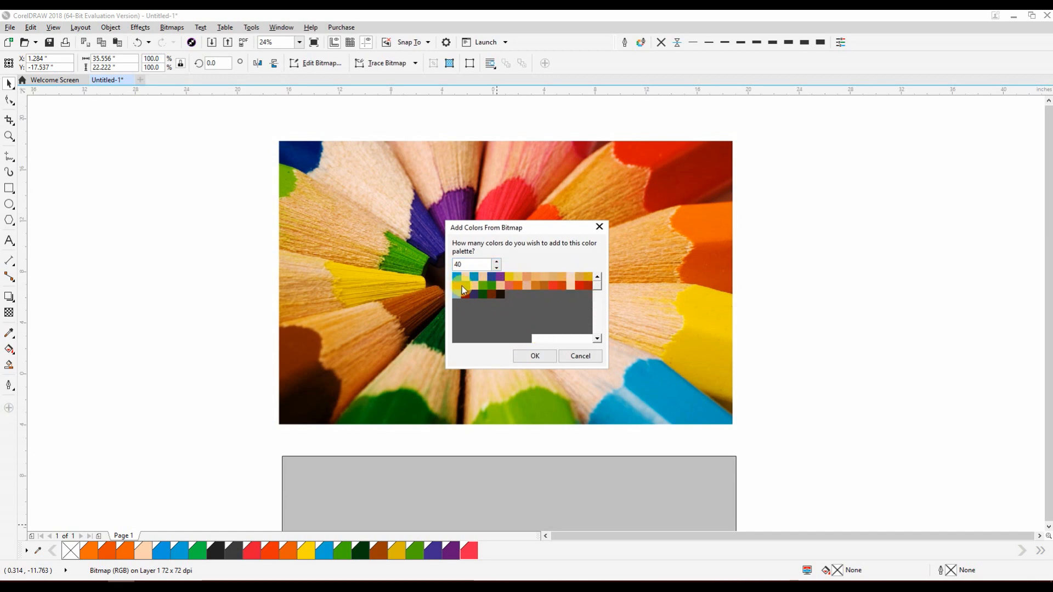
Step: Set the number of colours to add from the bitmap to 100 and refresh the swatch preview
{"action": "left_click_drag", "start_coordinate": [467, 265], "coordinate": [440, 268]}
{"action": "type", "text": "100"}
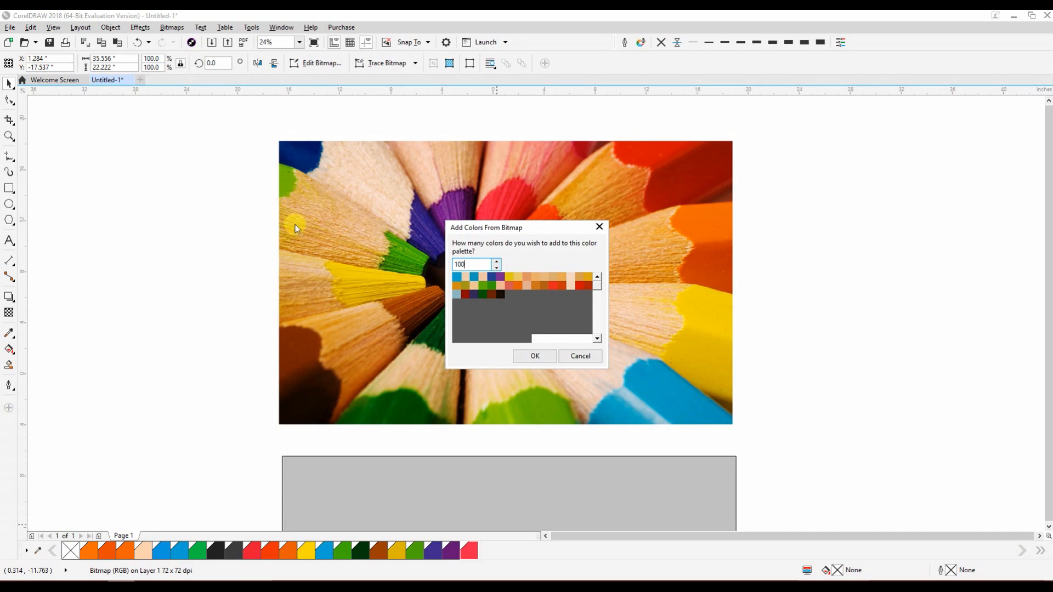
{"action": "left_click", "coordinate": [505, 325]}
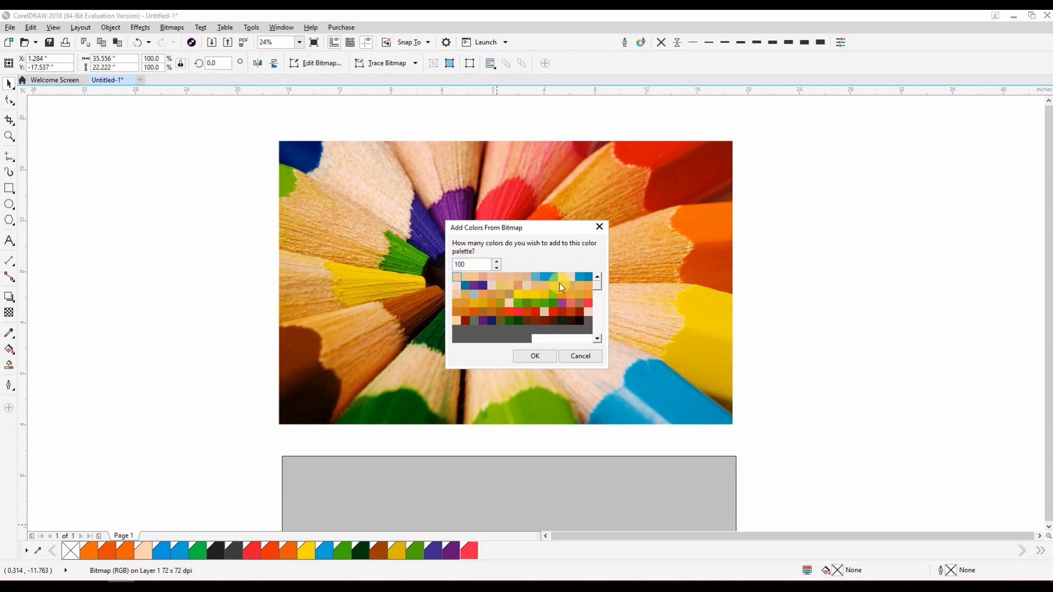
Step: Set the number of colours to 40 and add them from the pencils bitmap to the palette
{"action": "double_click", "coordinate": [469, 265]}
{"action": "type", "text": "40"}
{"action": "left_click", "coordinate": [535, 356]}
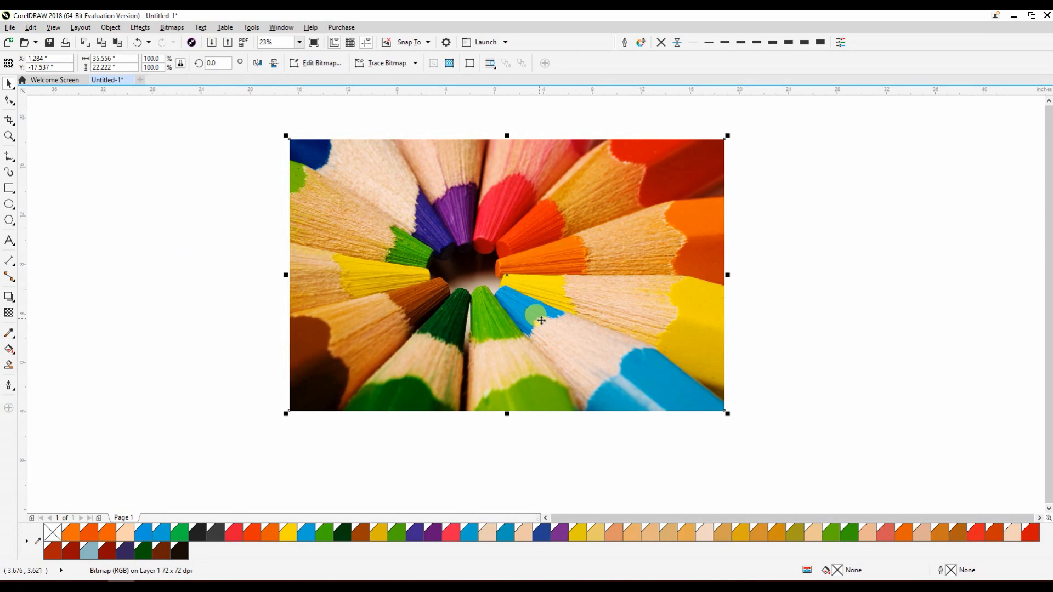
{"action": "left_click", "coordinate": [252, 219]}
{"action": "left_click", "coordinate": [277, 27]}
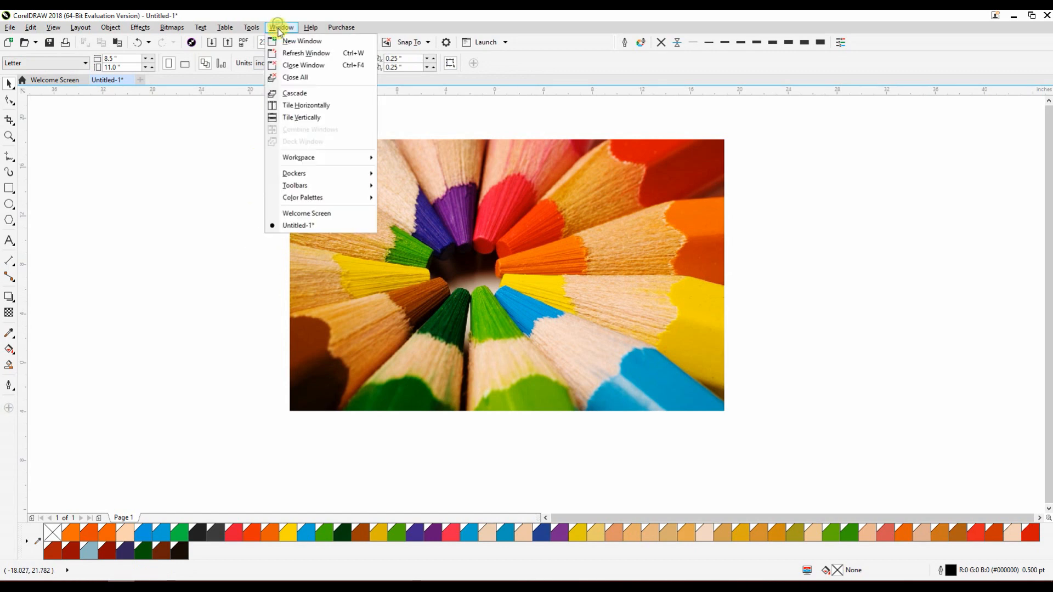
{"action": "left_click", "coordinate": [225, 132]}
Step: Select the coloured pencils bitmap and convert its colour mode to CMYK Color (32-bit)
{"action": "left_click", "coordinate": [172, 28]}
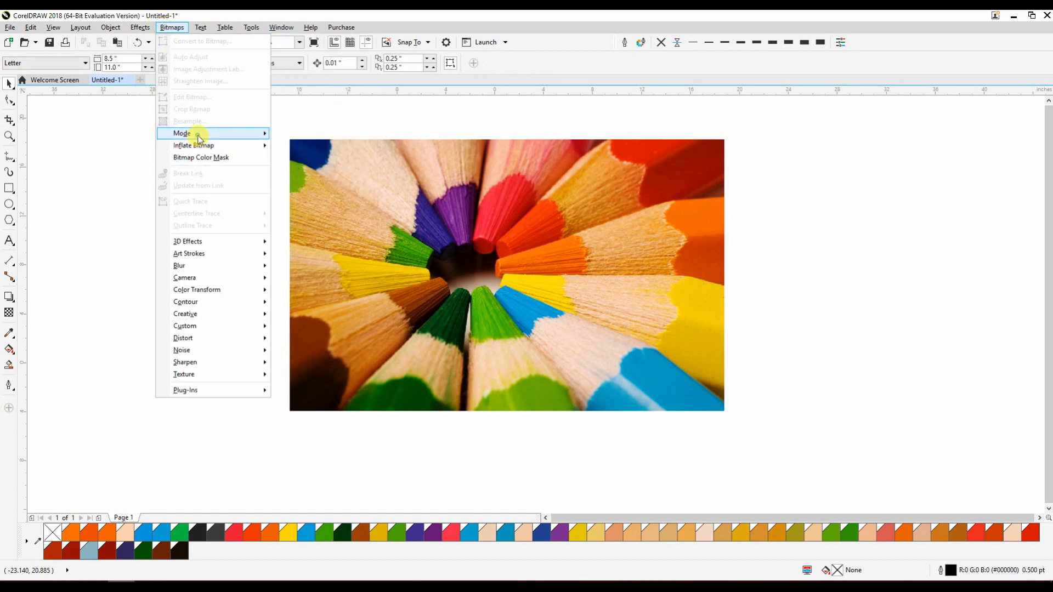
{"action": "left_click", "coordinate": [492, 248]}
{"action": "left_click", "coordinate": [531, 206]}
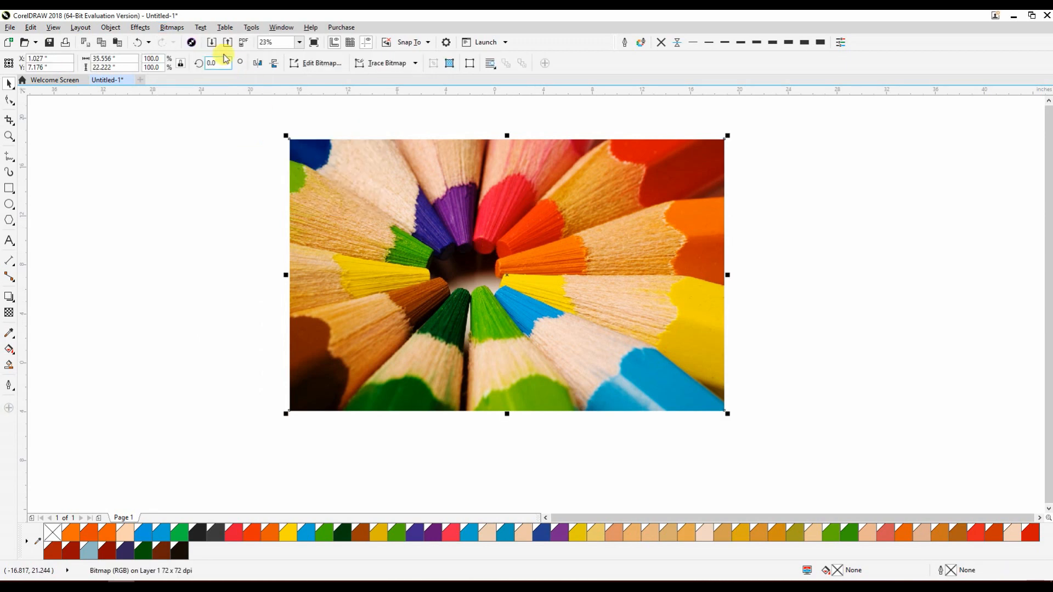
{"action": "left_click", "coordinate": [171, 27]}
{"action": "mouse_move", "coordinate": [212, 135]}
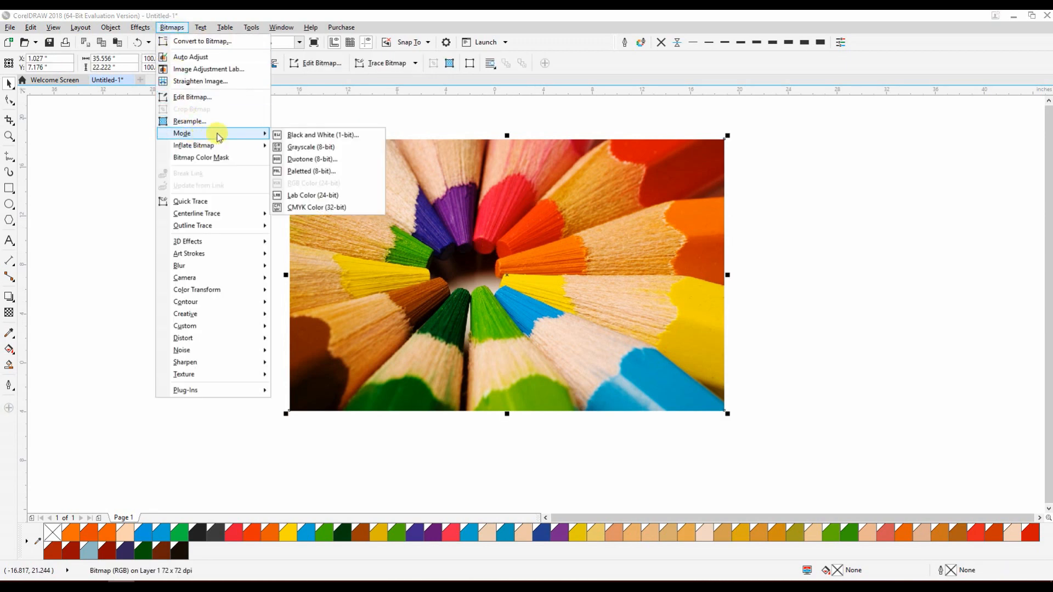
{"action": "left_click", "coordinate": [349, 209]}
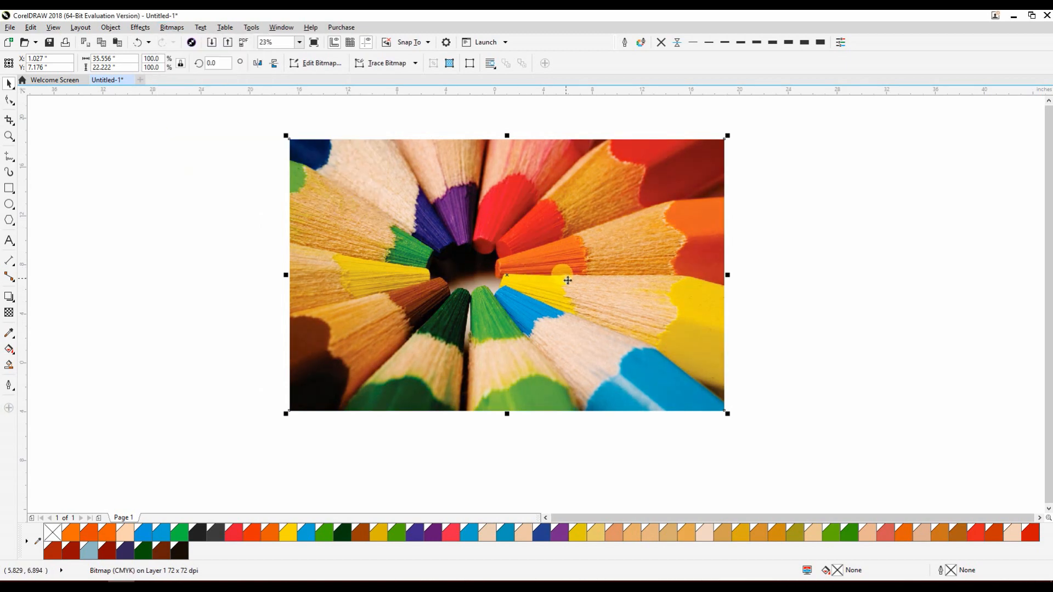
Step: Undo the CMYK conversion and scale the pencils bitmap down to about 36%, roughly 12.8 inches wide
{"action": "key", "text": "ctrl+z"}
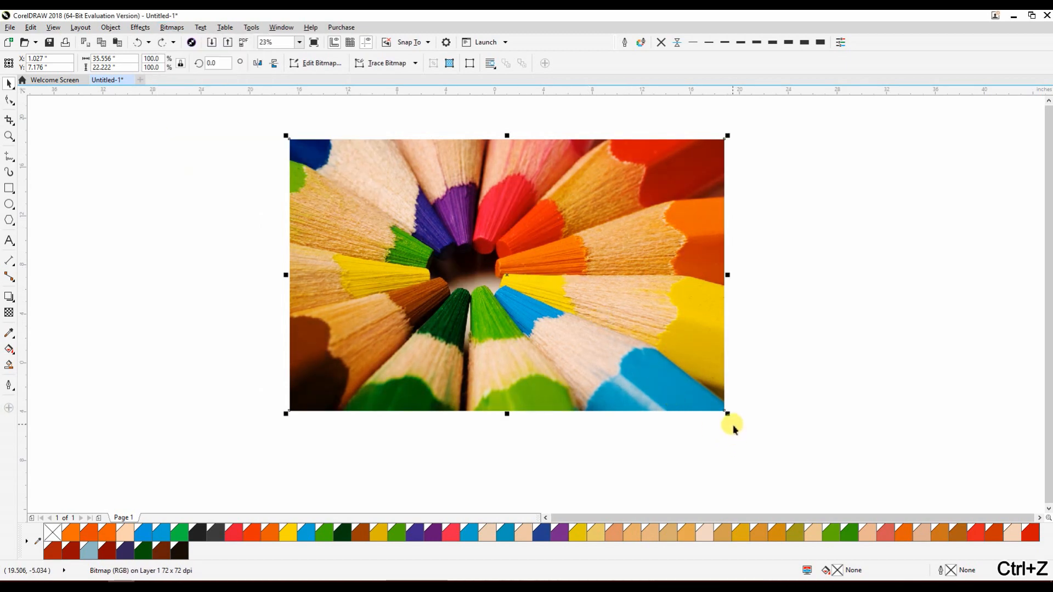
{"action": "left_click_drag", "start_coordinate": [728, 414], "coordinate": [566, 345]}
{"action": "scroll", "coordinate": [493, 307], "scroll_direction": "up", "scroll_amount": 3}
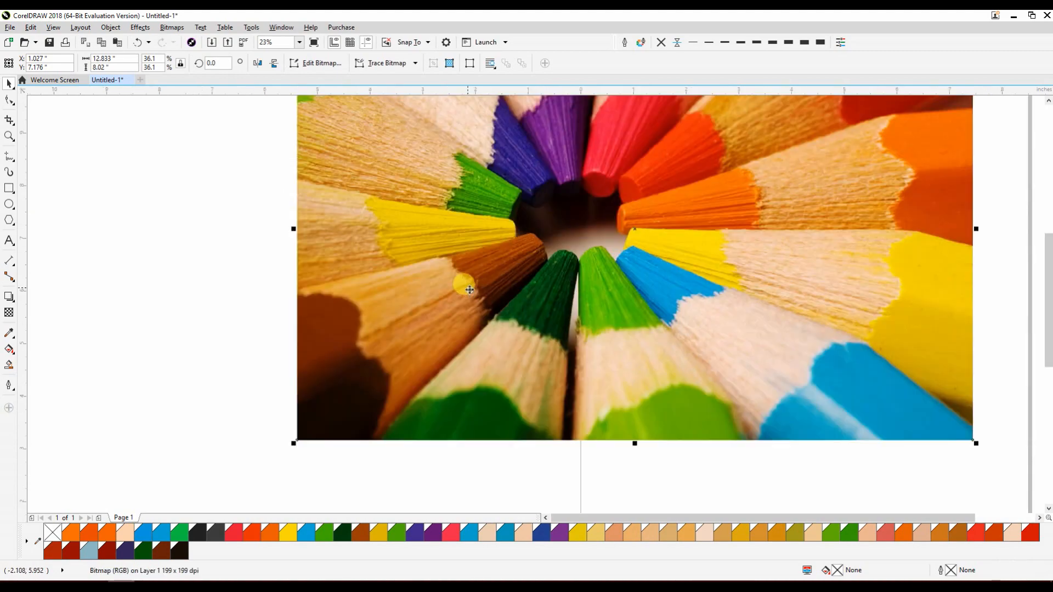
Step: Place a copy of the pencils bitmap directly to the left of the original, and convert the original to CMYK Color (32-bit)
{"action": "left_click_drag", "start_coordinate": [607, 284], "coordinate": [306, 300]}
{"action": "scroll", "coordinate": [407, 405], "scroll_direction": "left", "scroll_amount": 3}
{"action": "left_click", "coordinate": [568, 341]}
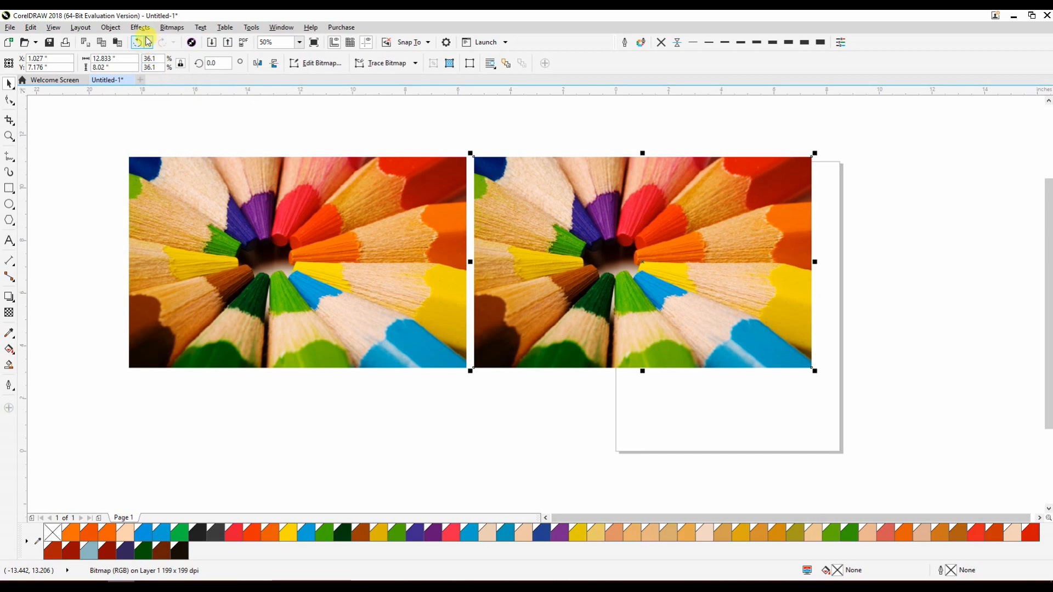
{"action": "left_click", "coordinate": [162, 29]}
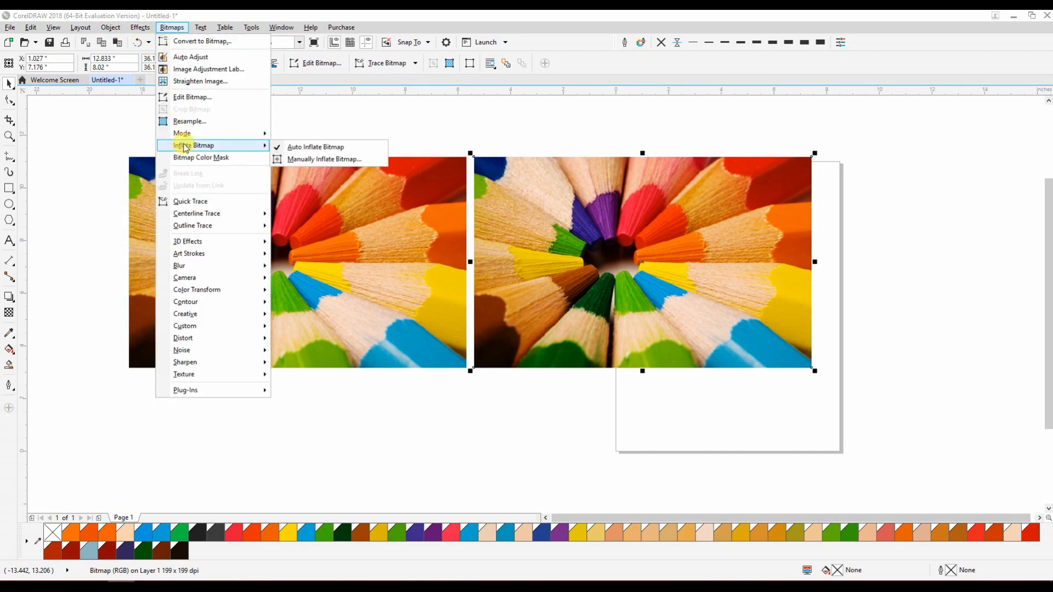
{"action": "mouse_move", "coordinate": [187, 134]}
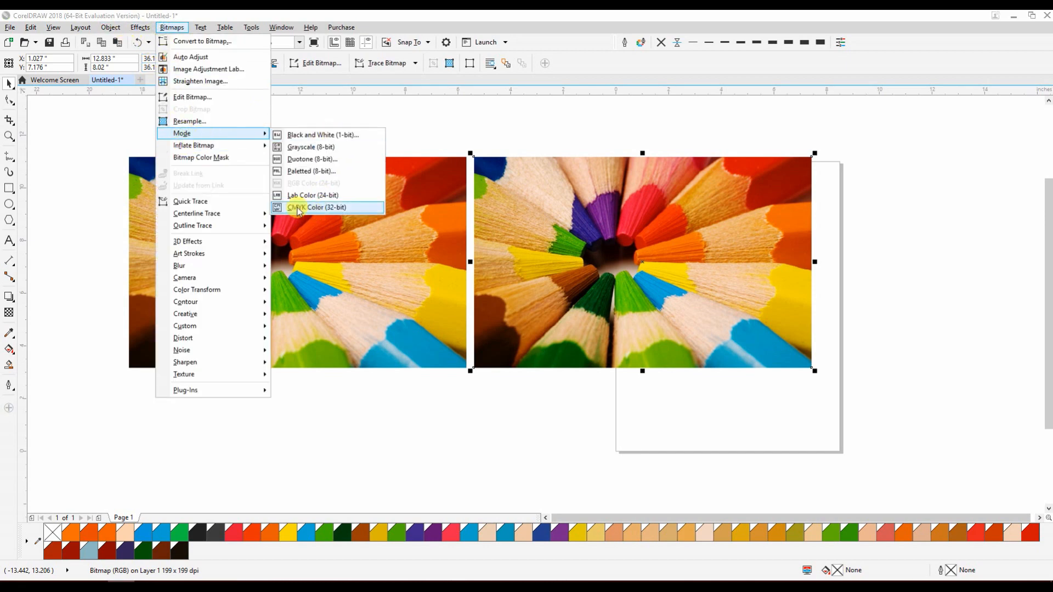
{"action": "left_click", "coordinate": [332, 209]}
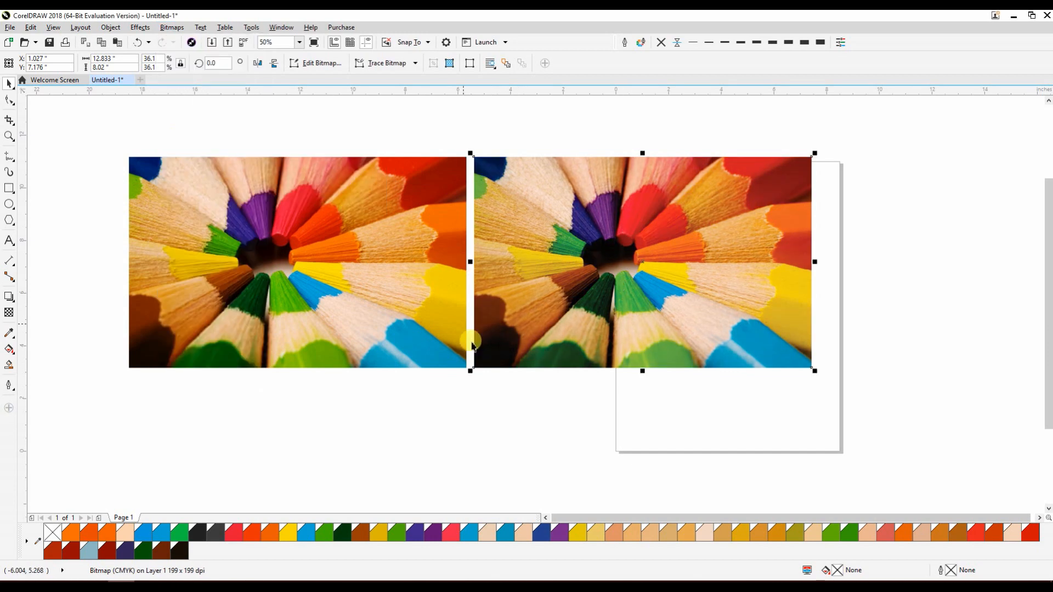
{"action": "left_click", "coordinate": [496, 403]}
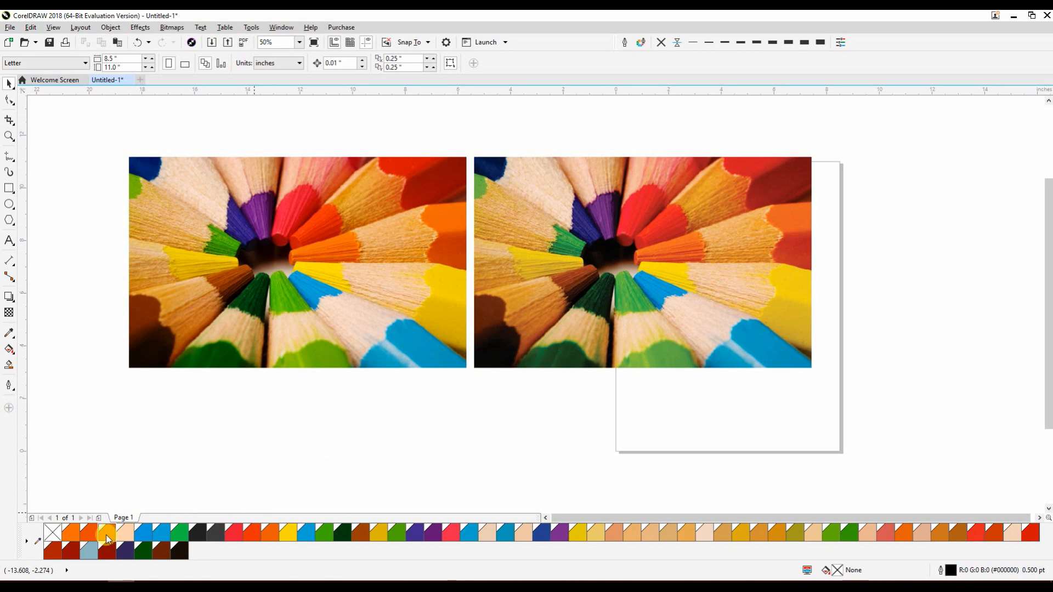
Step: Save the current colour styles palette as a custom palette named RGB_02 in My Palettes
{"action": "left_click", "coordinate": [26, 541]}
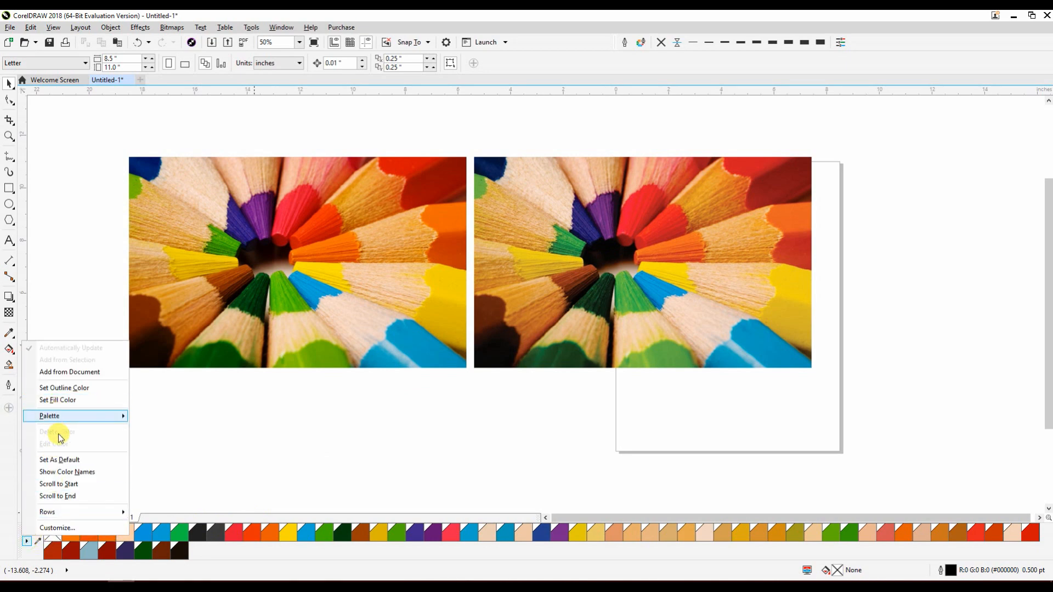
{"action": "left_click", "coordinate": [354, 424]}
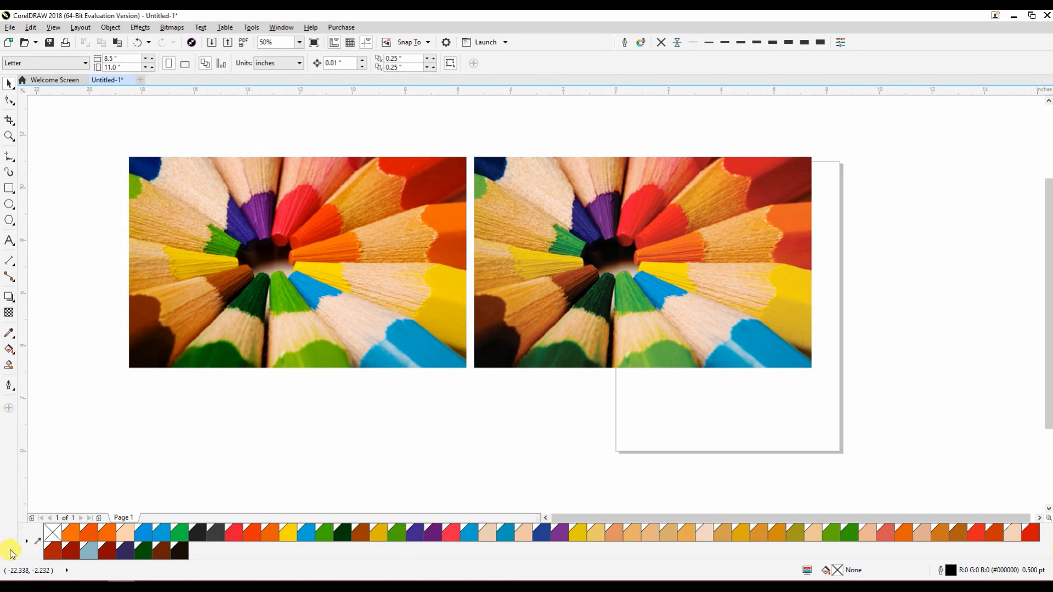
{"action": "left_click", "coordinate": [27, 541]}
{"action": "mouse_move", "coordinate": [66, 418]}
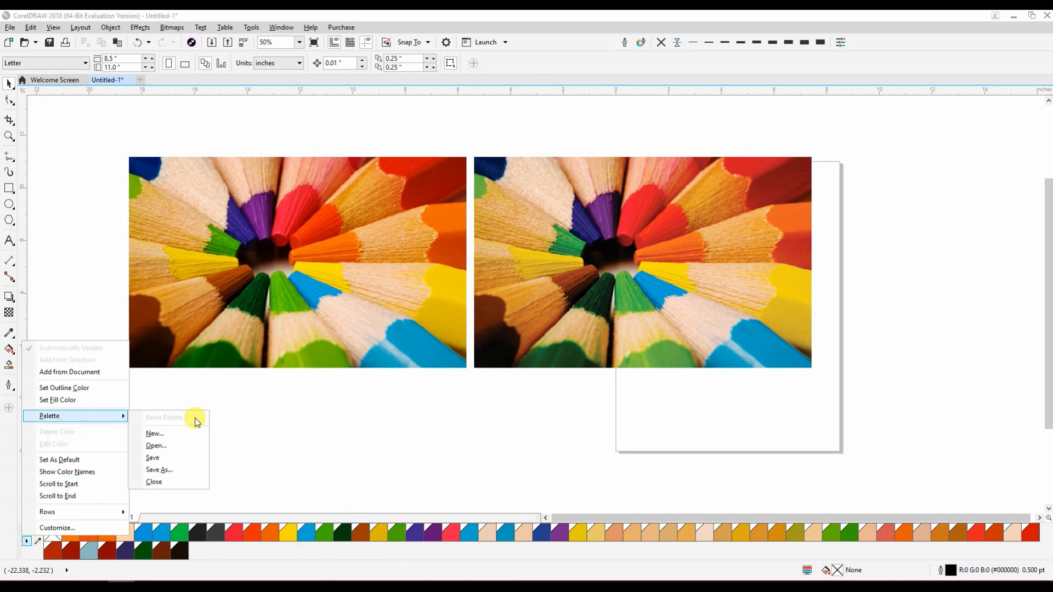
{"action": "left_click", "coordinate": [172, 472]}
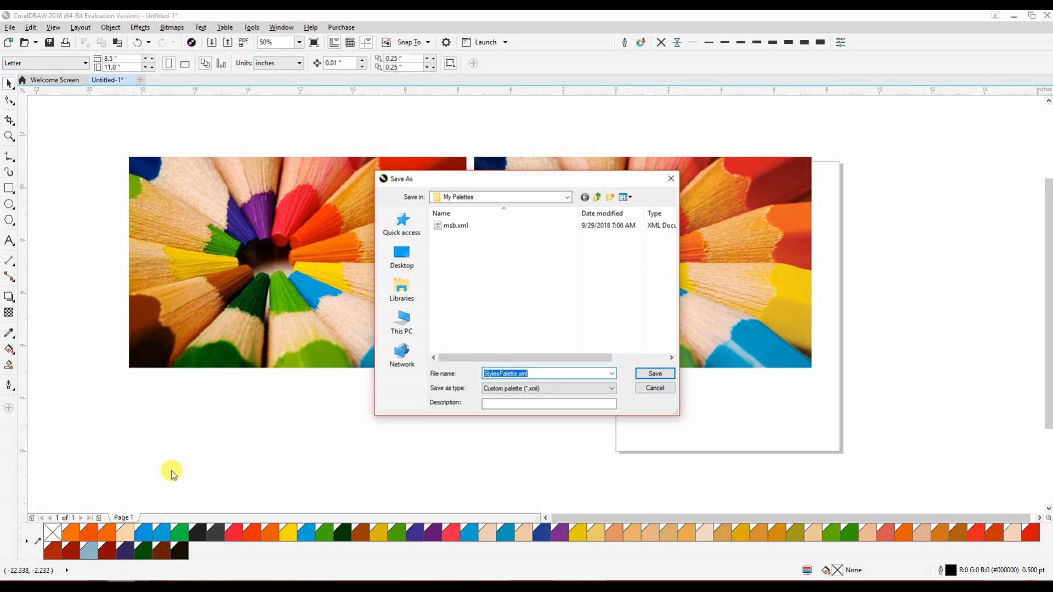
{"action": "type", "text": "RGB_"}
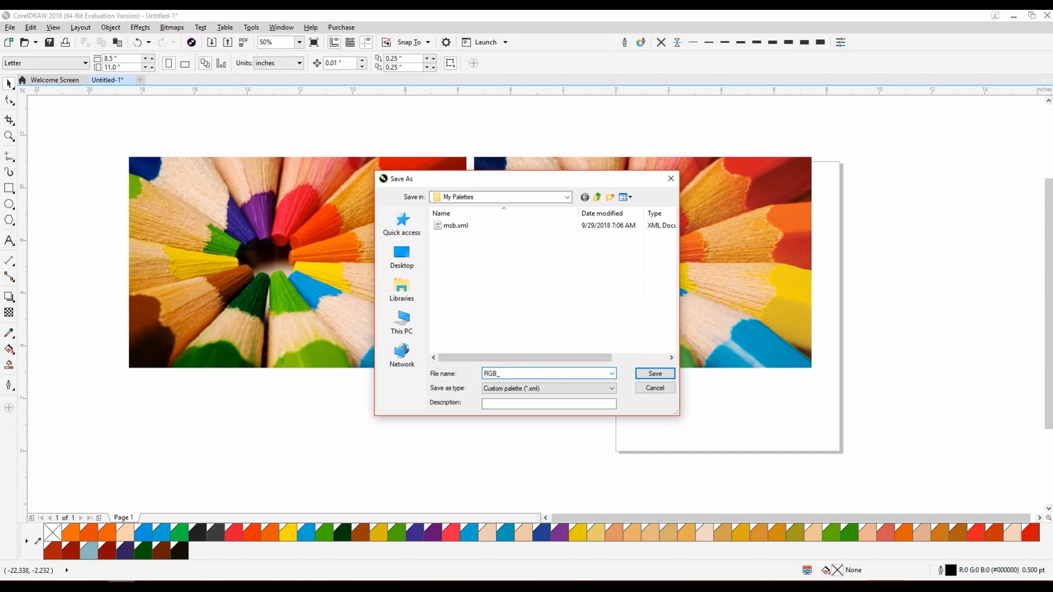
{"action": "type", "text": "02"}
{"action": "left_click", "coordinate": [655, 373]}
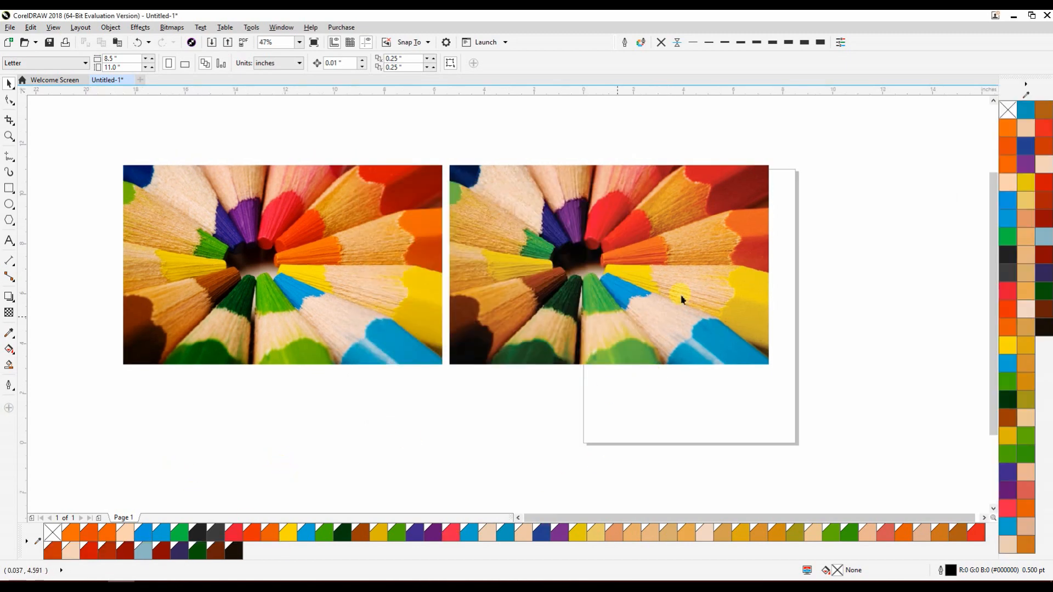
Step: Hide the Color Styles Palette and close the RGB_02 palette
{"action": "left_click", "coordinate": [1026, 85]}
{"action": "left_click", "coordinate": [673, 143]}
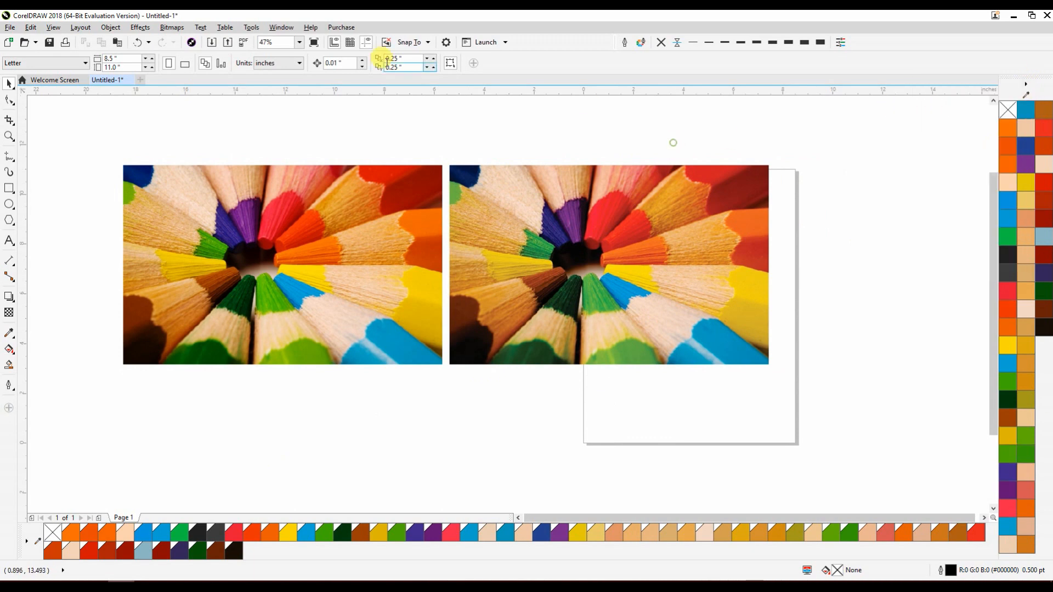
{"action": "left_click", "coordinate": [283, 27]}
{"action": "mouse_move", "coordinate": [293, 202]}
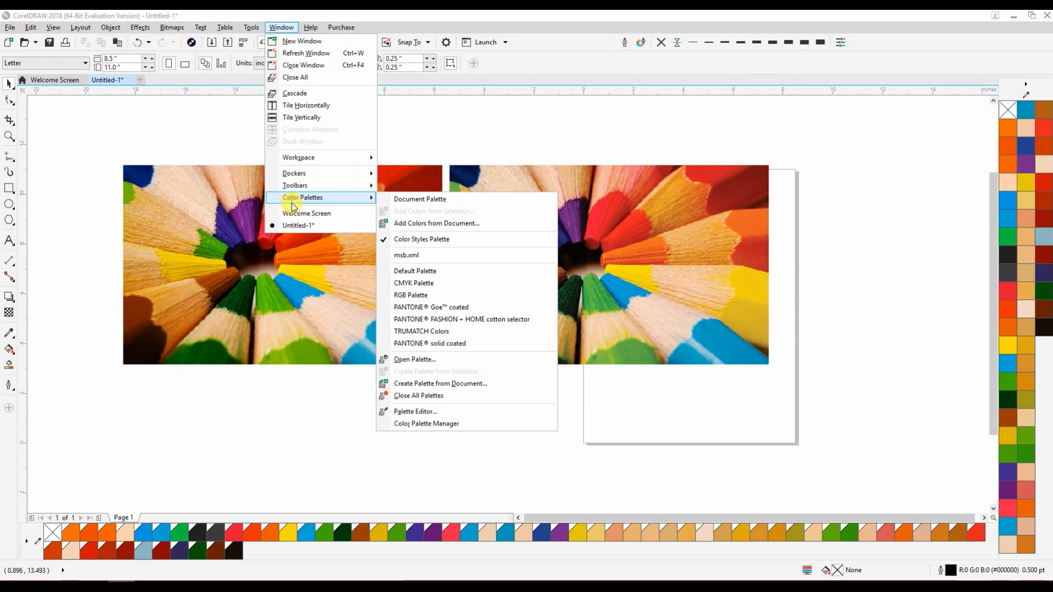
{"action": "left_click", "coordinate": [421, 241]}
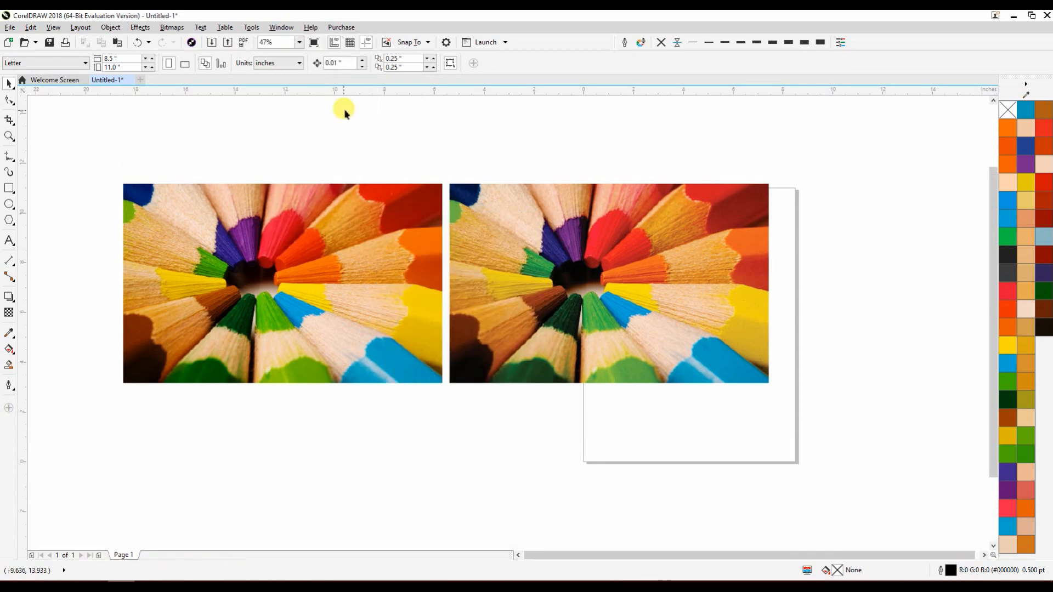
{"action": "left_click_drag", "start_coordinate": [1040, 78], "coordinate": [825, 93]}
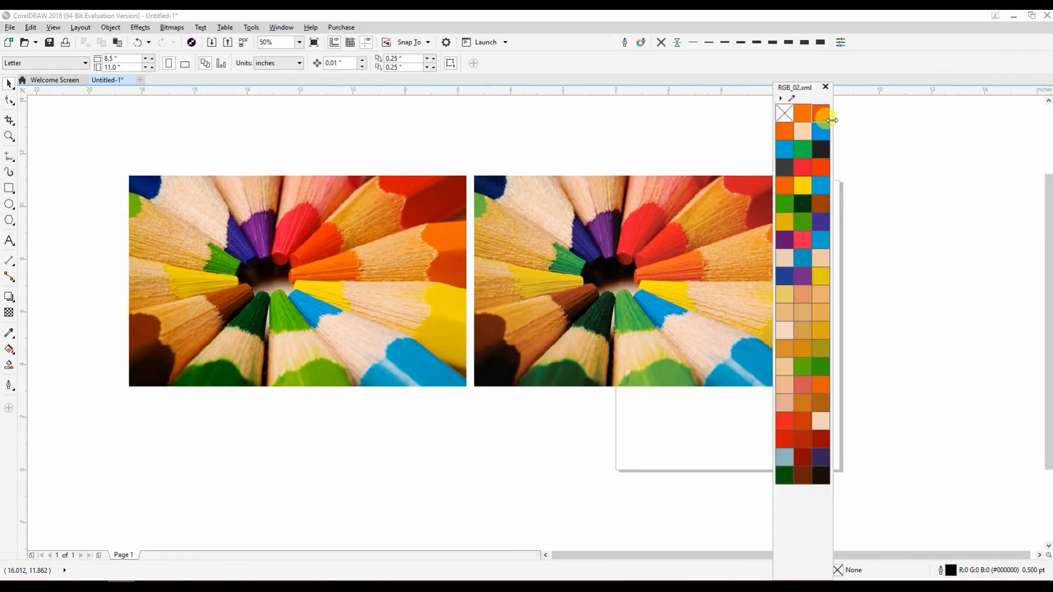
{"action": "left_click", "coordinate": [824, 87]}
Step: Create a new palette from the selected CMYK pencils bitmap and save it as CMYK 02 in My Palettes
{"action": "left_click", "coordinate": [281, 27]}
{"action": "mouse_move", "coordinate": [303, 199]}
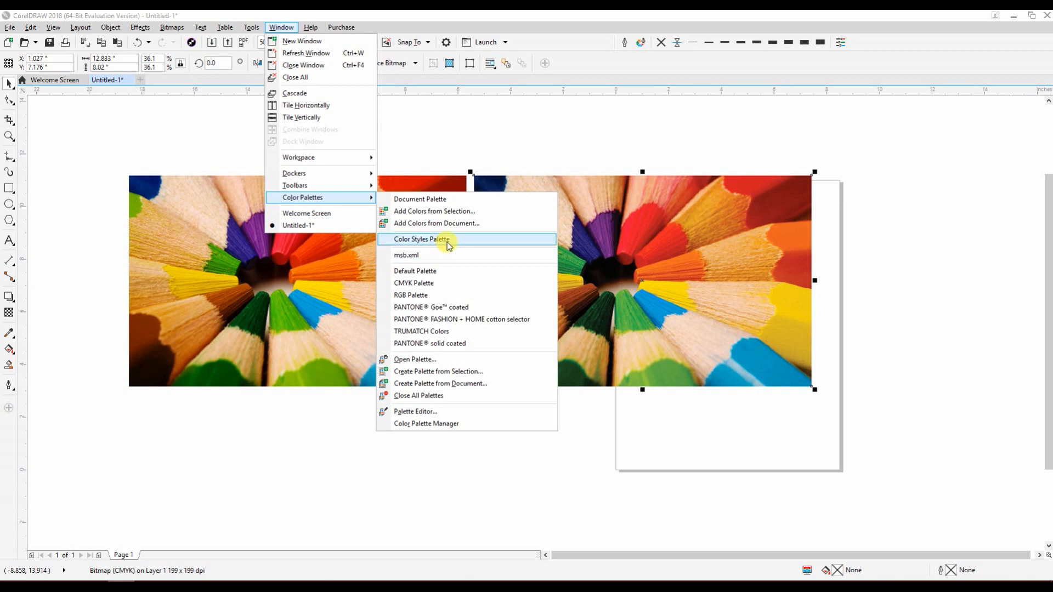
{"action": "left_click", "coordinate": [462, 373]}
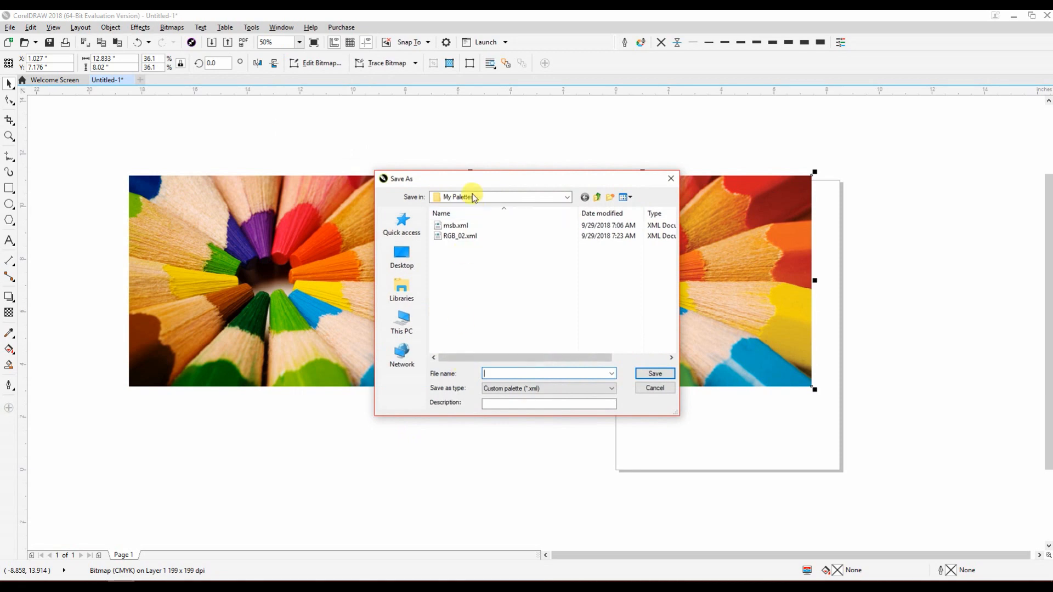
{"action": "left_click_drag", "start_coordinate": [471, 184], "coordinate": [291, 159]}
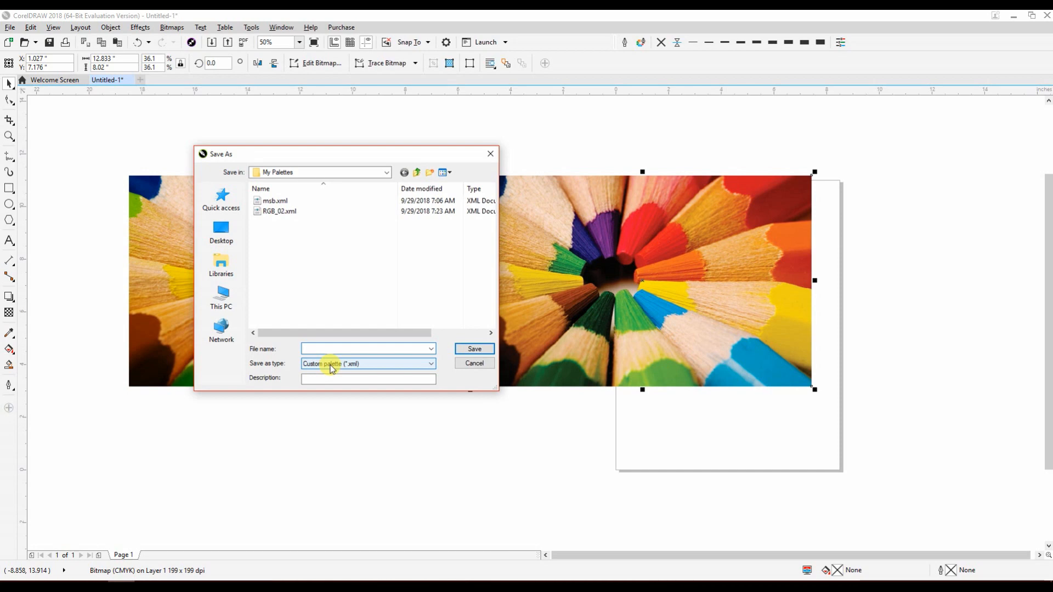
{"action": "type", "text": "CMY"}
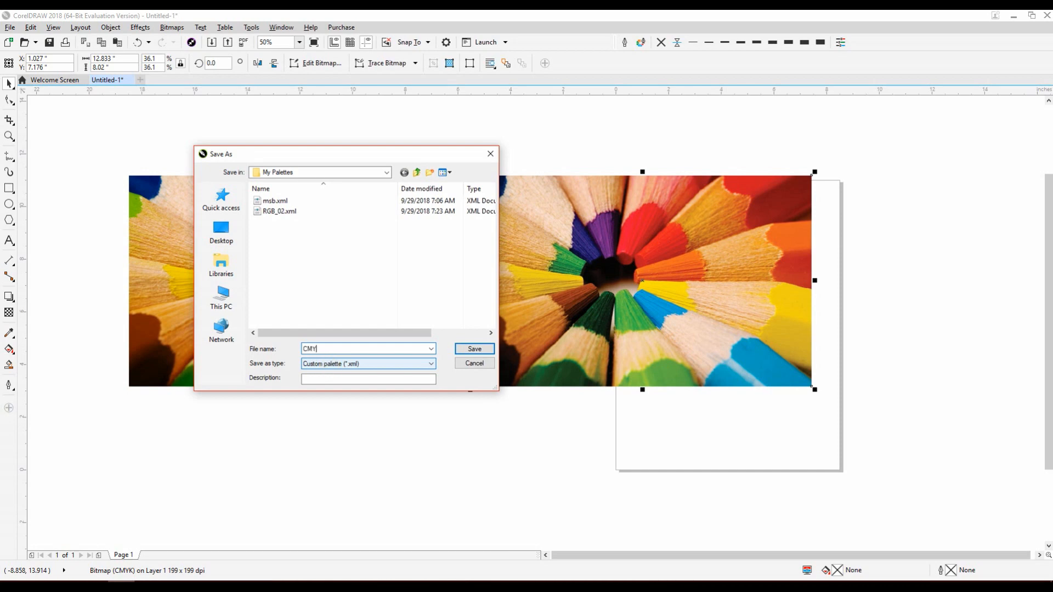
{"action": "type", "text": "K 02"}
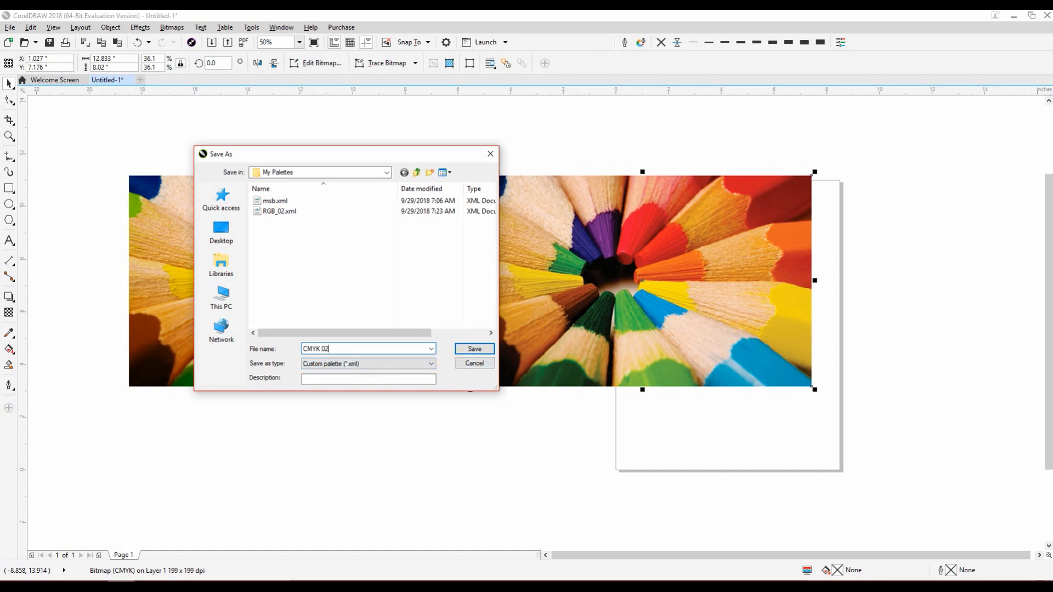
{"action": "left_click", "coordinate": [473, 350]}
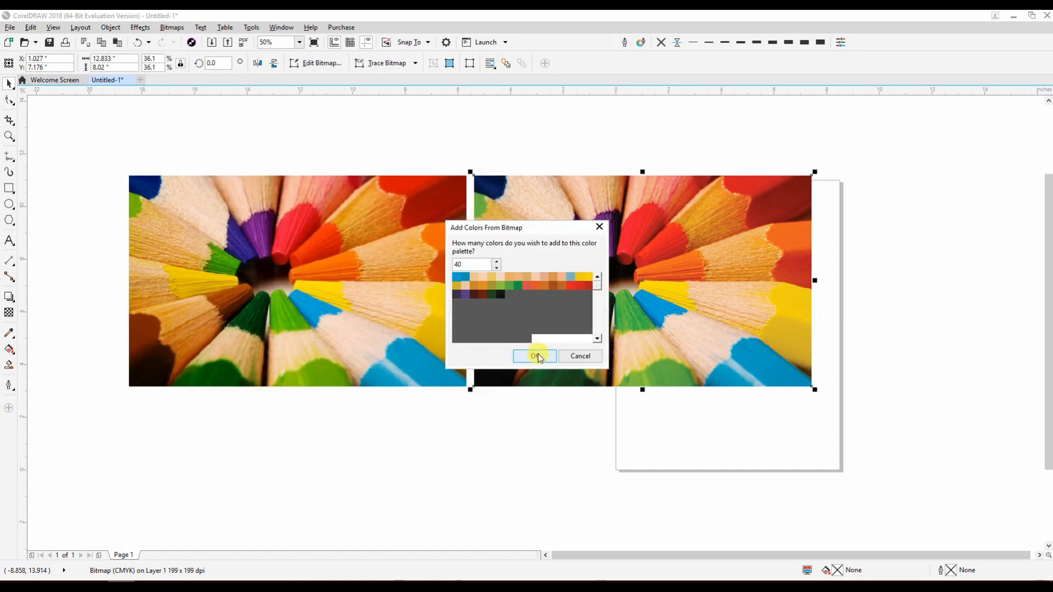
Step: Set the number of colours to 65 and add them from the bitmap to the CMYK 02 palette
{"action": "left_click", "coordinate": [464, 264]}
{"action": "double_click", "coordinate": [468, 264]}
{"action": "type", "text": "65"}
{"action": "left_click", "coordinate": [485, 310]}
{"action": "left_click", "coordinate": [535, 356]}
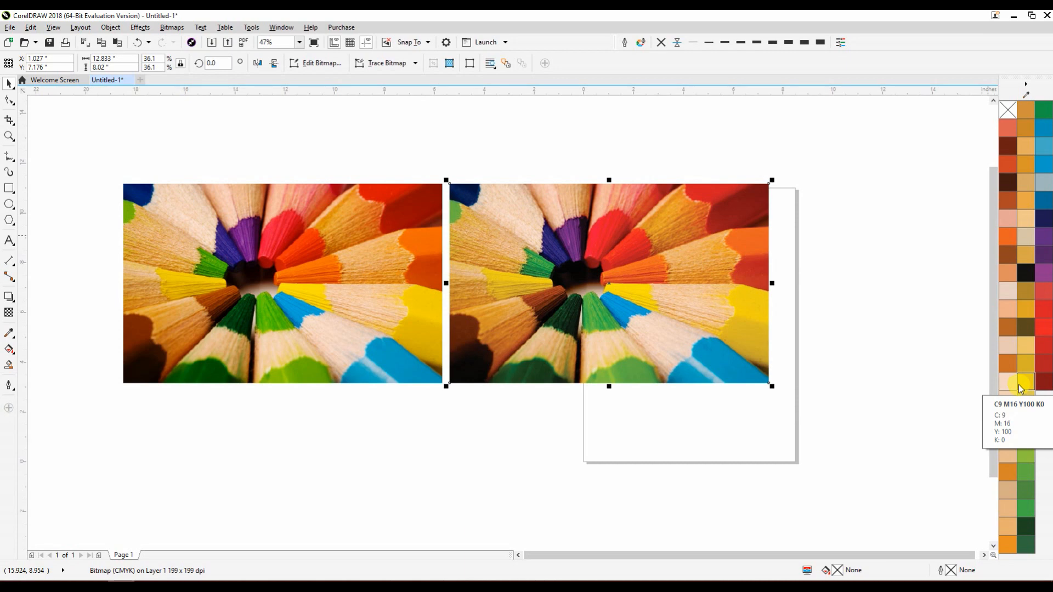
Step: Delete both pencils bitmaps from the workspace
{"action": "key", "text": "Delete"}
{"action": "left_click", "coordinate": [427, 270]}
{"action": "key", "text": "Delete"}
Step: Import color-wheel-500x500.jpg, place it on the page and enlarge it to about 7.5 inches wide
{"action": "right_click", "coordinate": [460, 209]}
{"action": "left_click", "coordinate": [492, 264]}
{"action": "scroll", "coordinate": [597, 321], "scroll_direction": "down", "scroll_amount": 5}
{"action": "left_click", "coordinate": [331, 266]}
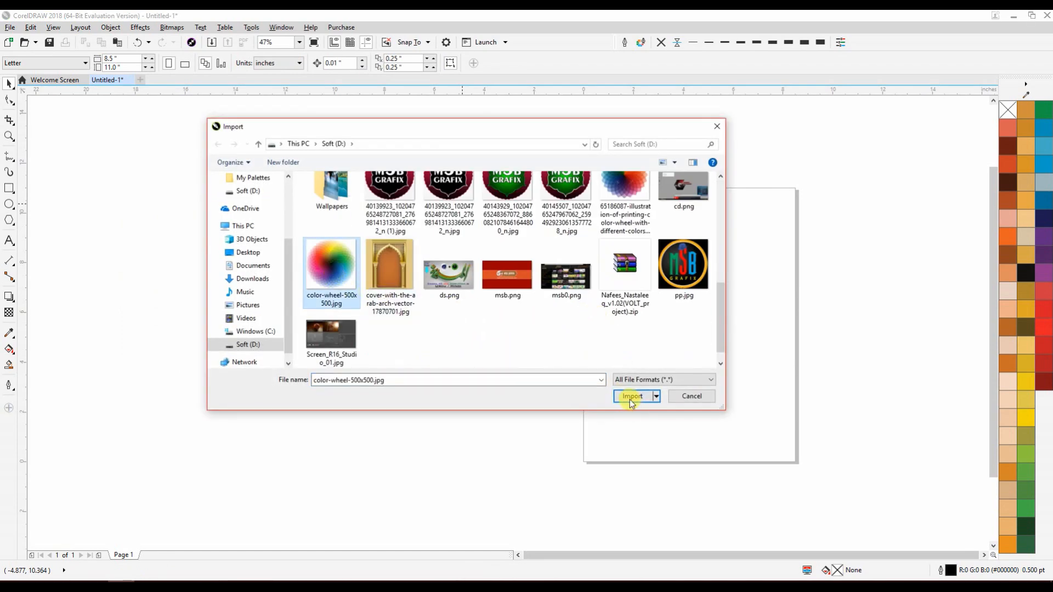
{"action": "left_click", "coordinate": [632, 397]}
{"action": "left_click", "coordinate": [598, 239]}
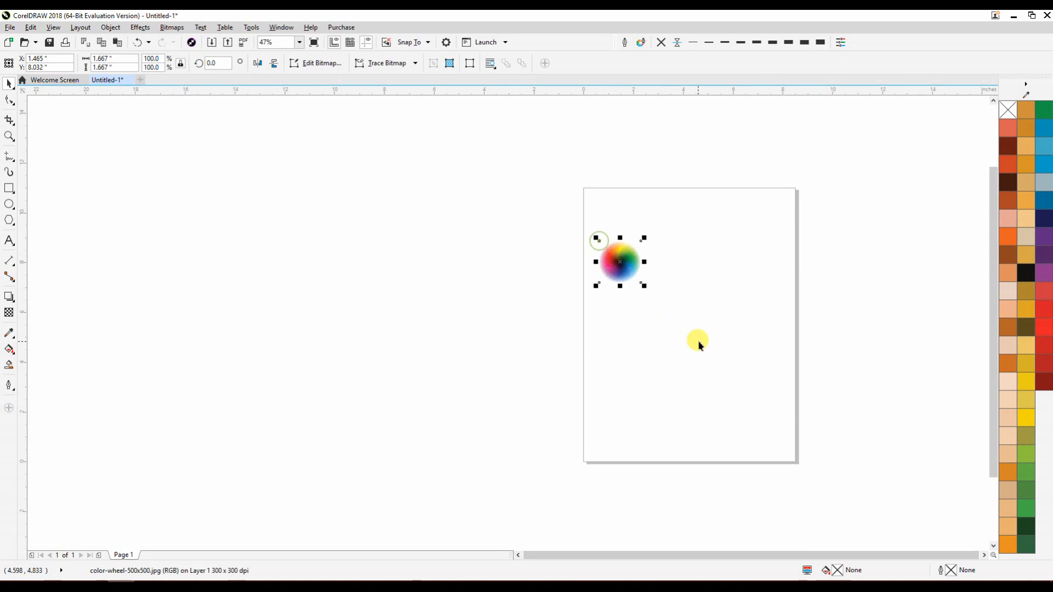
{"action": "left_click_drag", "start_coordinate": [644, 285], "coordinate": [814, 431]}
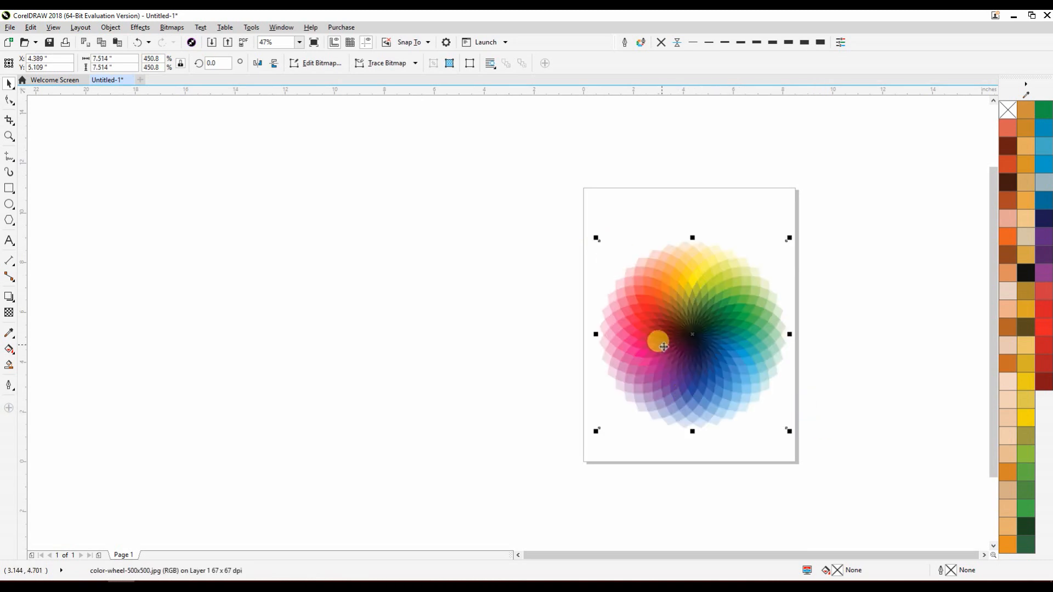
Step: Create a palette from the document containing the colour wheel and save it as D44 RGB in My Palettes
{"action": "left_click", "coordinate": [283, 27]}
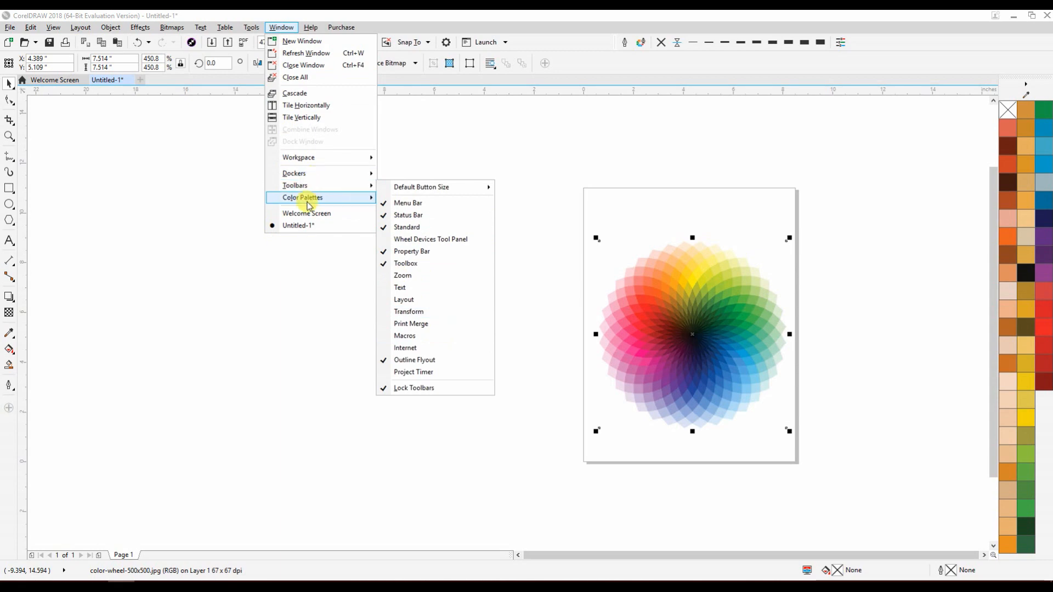
{"action": "mouse_move", "coordinate": [307, 206]}
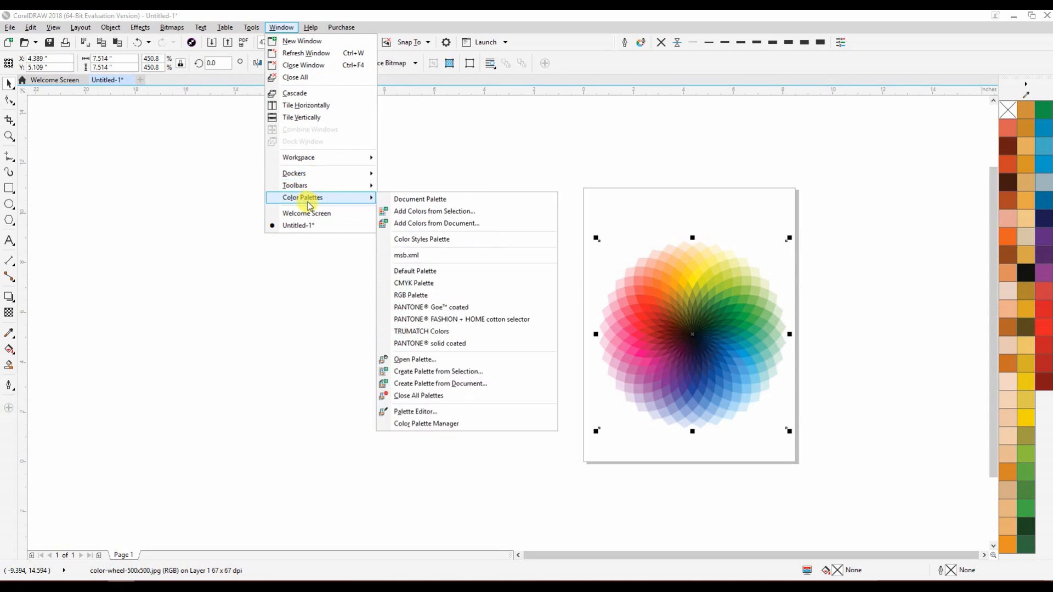
{"action": "left_click", "coordinate": [468, 383]}
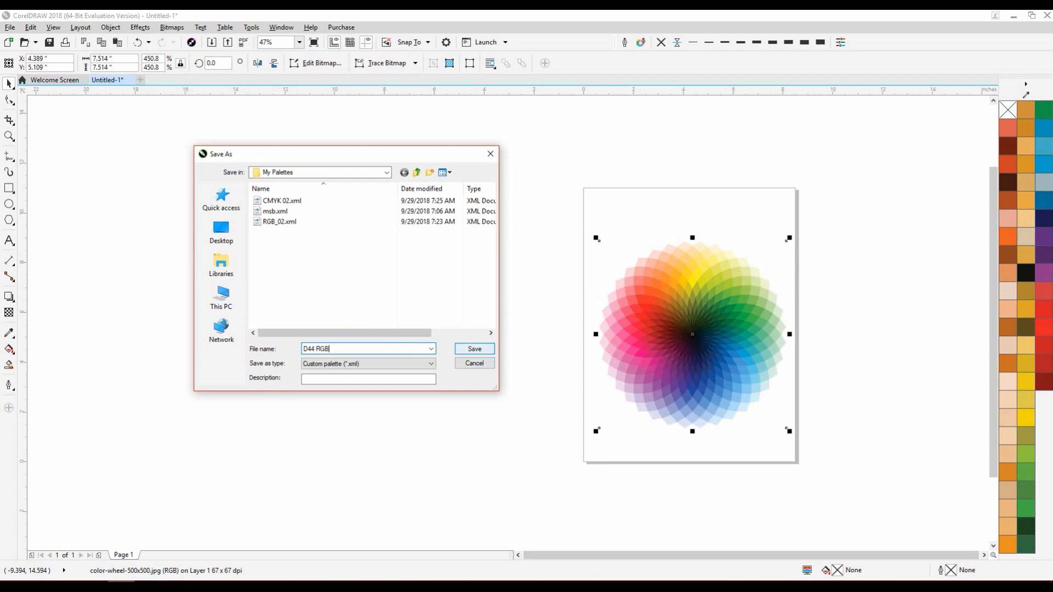
{"action": "left_click", "coordinate": [469, 349]}
Step: Set the number of colours to 256 and add them from the colour wheel bitmap to the D44 RGB palette
{"action": "left_click", "coordinate": [490, 264]}
{"action": "left_click_drag", "start_coordinate": [485, 264], "coordinate": [423, 266]}
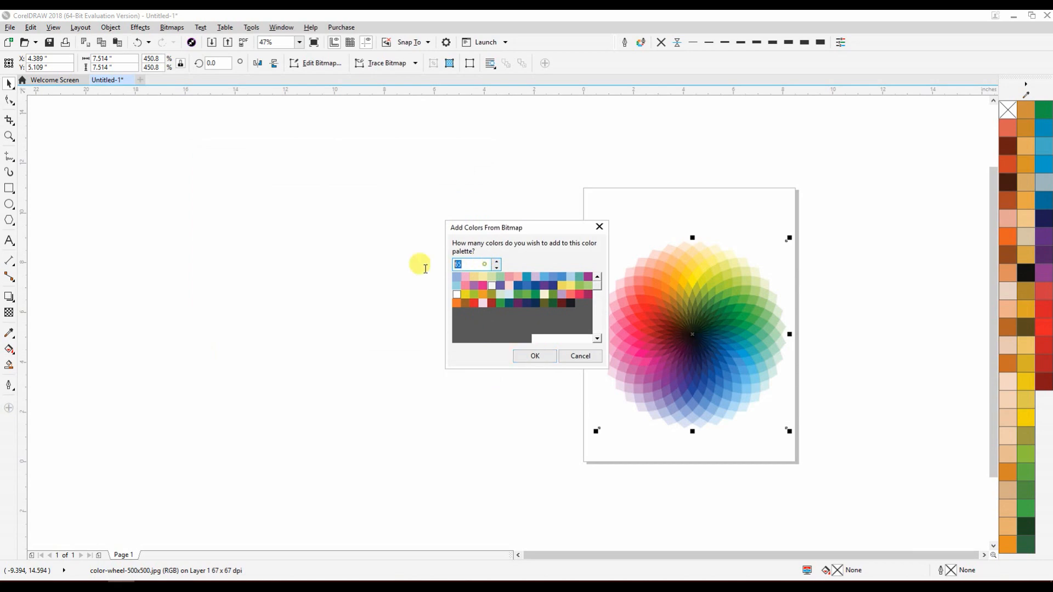
{"action": "type", "text": "256"}
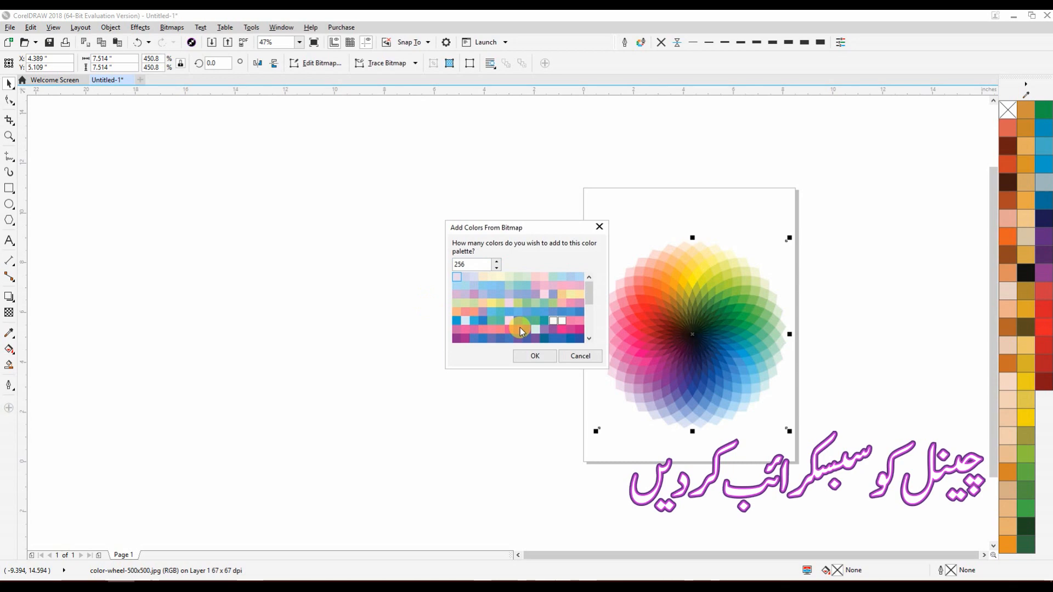
{"action": "left_click_drag", "start_coordinate": [589, 291], "coordinate": [590, 327]}
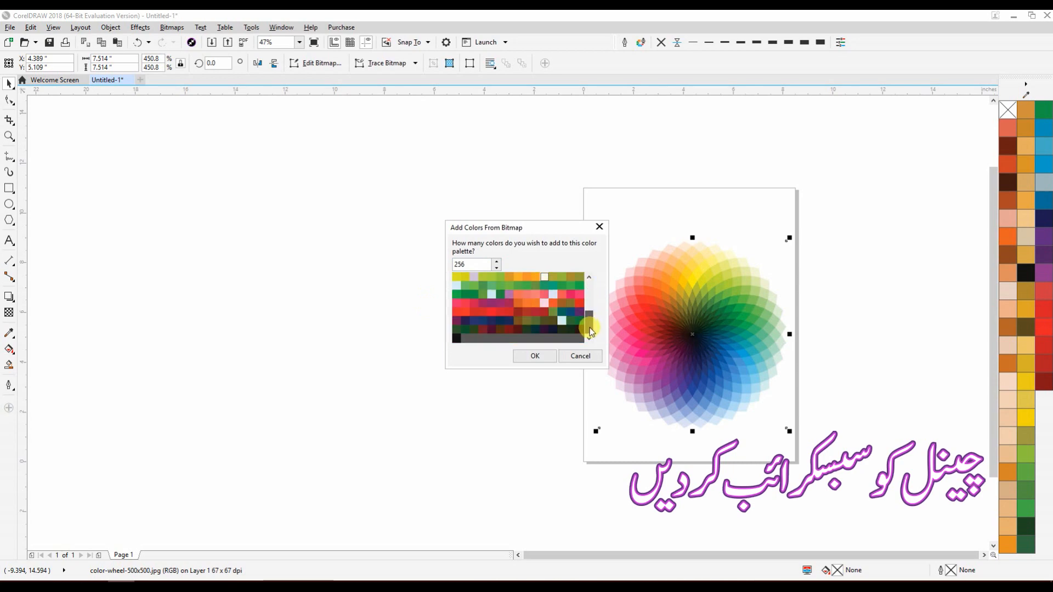
{"action": "left_click", "coordinate": [536, 356]}
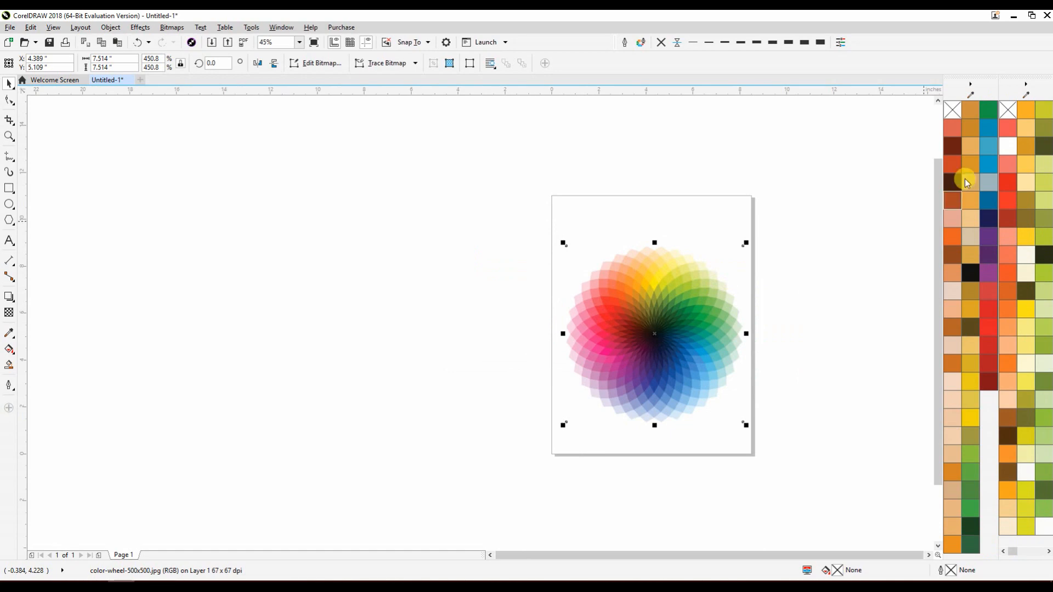
Step: Undock the D44 RGB palette and float it over the empty workspace beside the page
{"action": "left_click_drag", "start_coordinate": [1023, 97], "coordinate": [329, 169]}
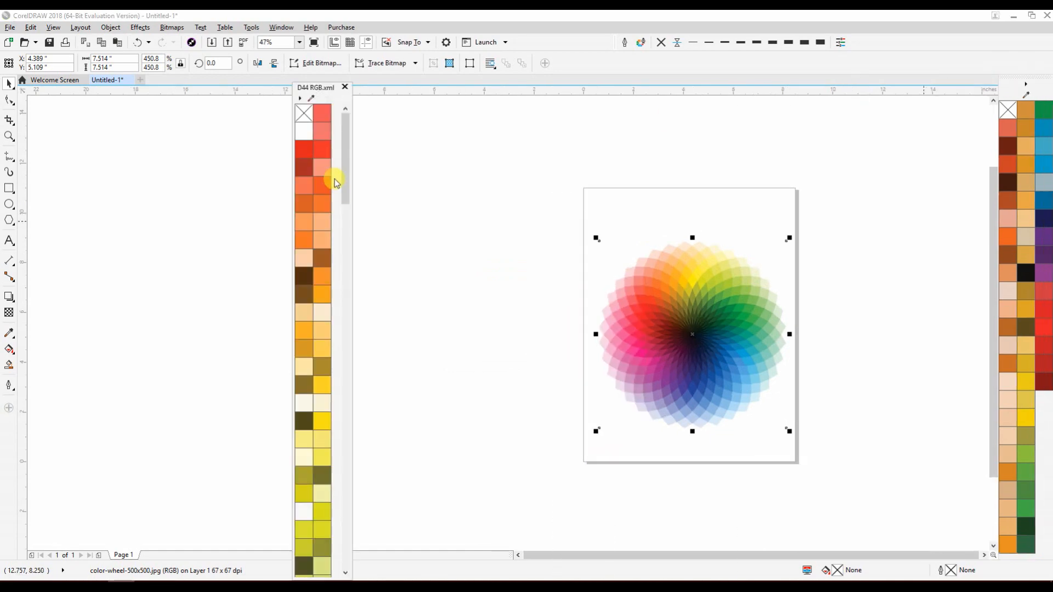
Step: Widen the floating D44 RGB palette so its swatches fill eight rows, and move it over the empty workspace beside the page
{"action": "left_click_drag", "start_coordinate": [349, 204], "coordinate": [918, 186]}
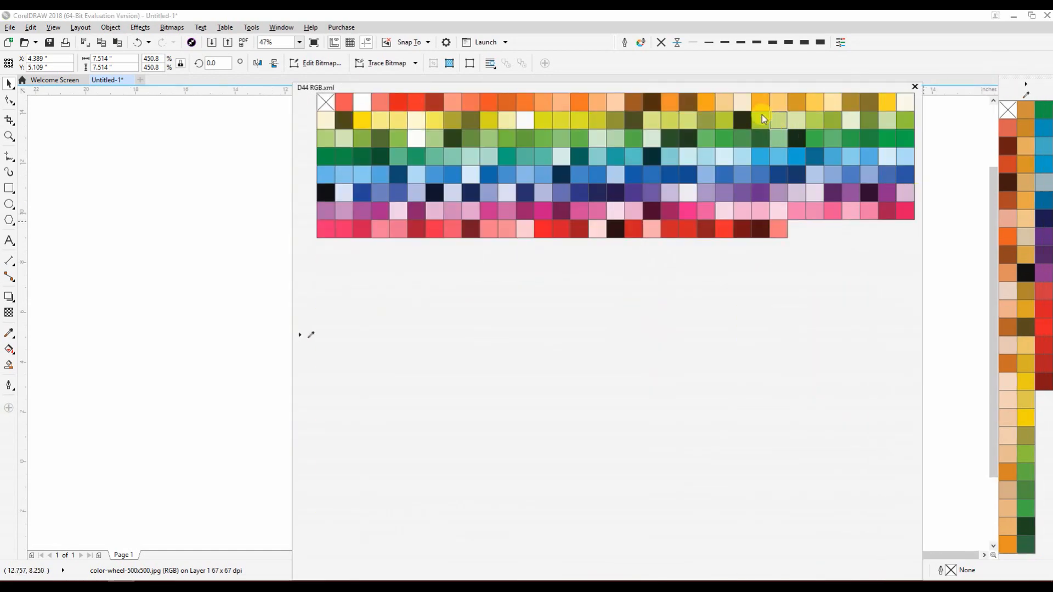
{"action": "left_click_drag", "start_coordinate": [746, 88], "coordinate": [516, 178]}
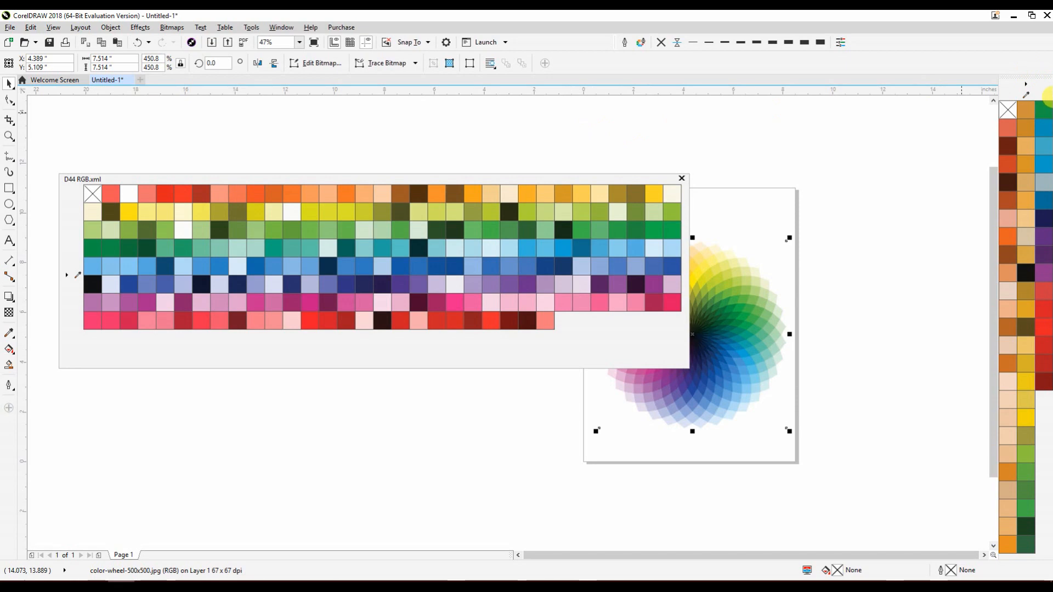
Step: Undock the CMYK 02 palette from beside the drawing area and close it
{"action": "left_click_drag", "start_coordinate": [1043, 77], "coordinate": [1047, 165]}
{"action": "left_click_drag", "start_coordinate": [863, 81], "coordinate": [556, 240]}
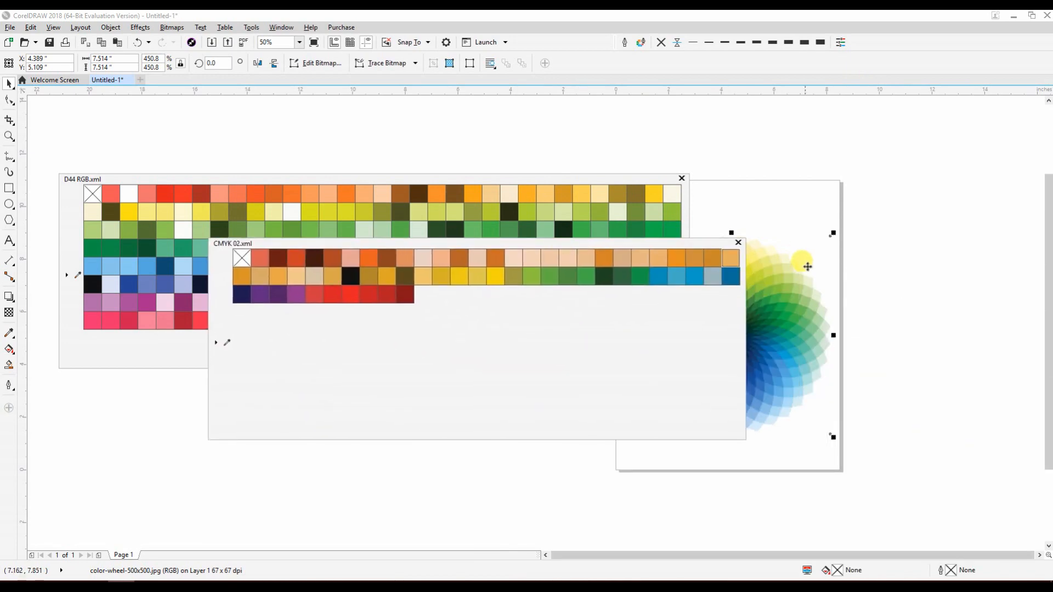
{"action": "left_click", "coordinate": [743, 243]}
Step: Dock the D44 RGB palette horizontally below the drawing area and deselect the colour wheel
{"action": "mouse_move", "coordinate": [451, 277]}
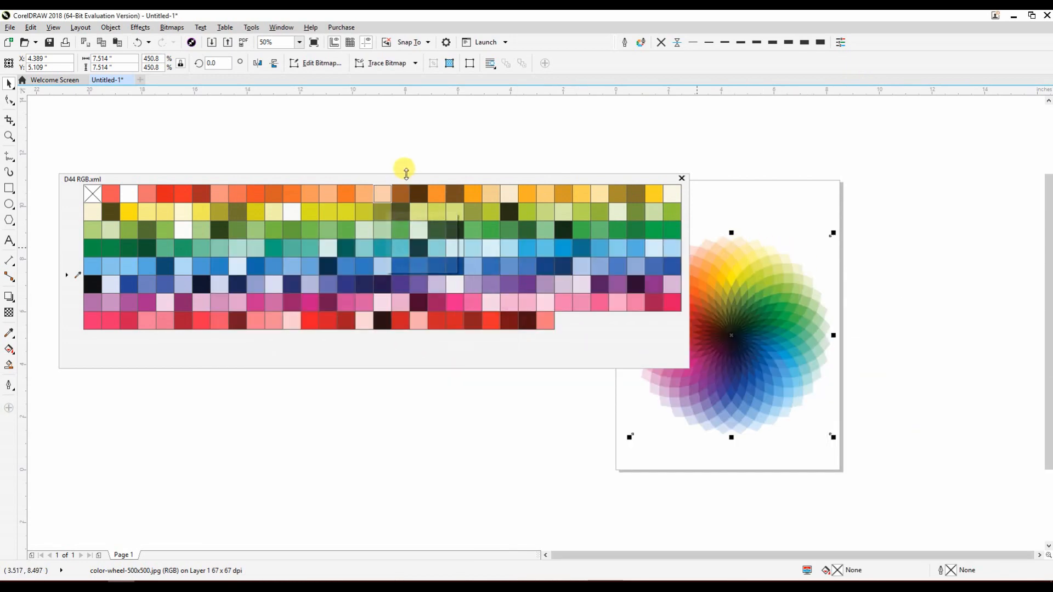
{"action": "left_click_drag", "start_coordinate": [404, 178], "coordinate": [413, 559]}
{"action": "scroll", "coordinate": [633, 552], "scroll_direction": "down", "scroll_amount": 1}
{"action": "scroll", "coordinate": [633, 552], "scroll_direction": "up", "scroll_amount": 1}
{"action": "scroll", "coordinate": [633, 552], "scroll_direction": "down", "scroll_amount": 1}
{"action": "scroll", "coordinate": [634, 552], "scroll_direction": "up", "scroll_amount": 1}
{"action": "scroll", "coordinate": [633, 553], "scroll_direction": "down", "scroll_amount": 1}
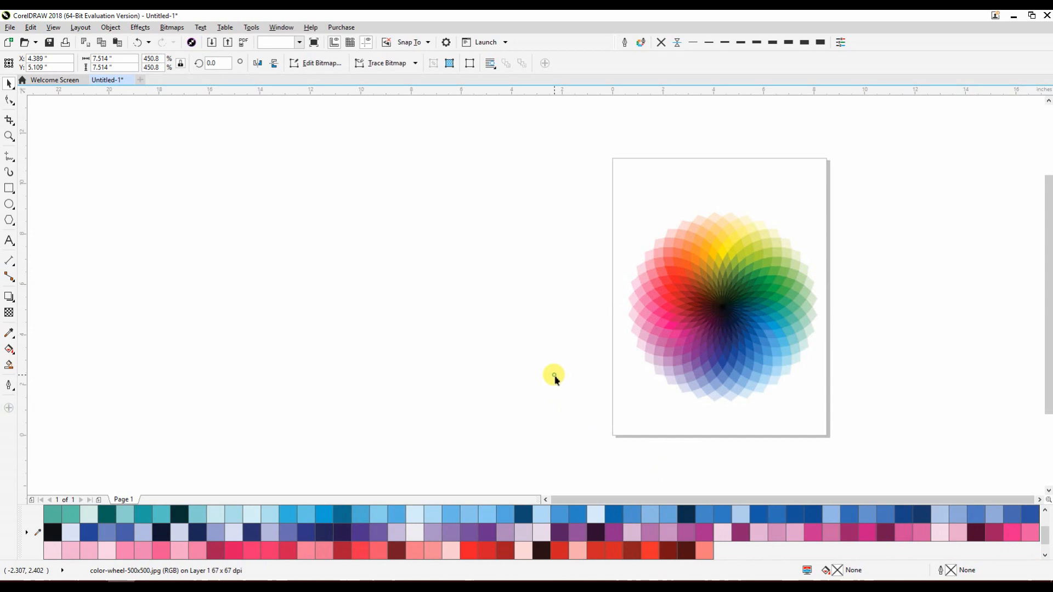
{"action": "left_click", "coordinate": [558, 388]}
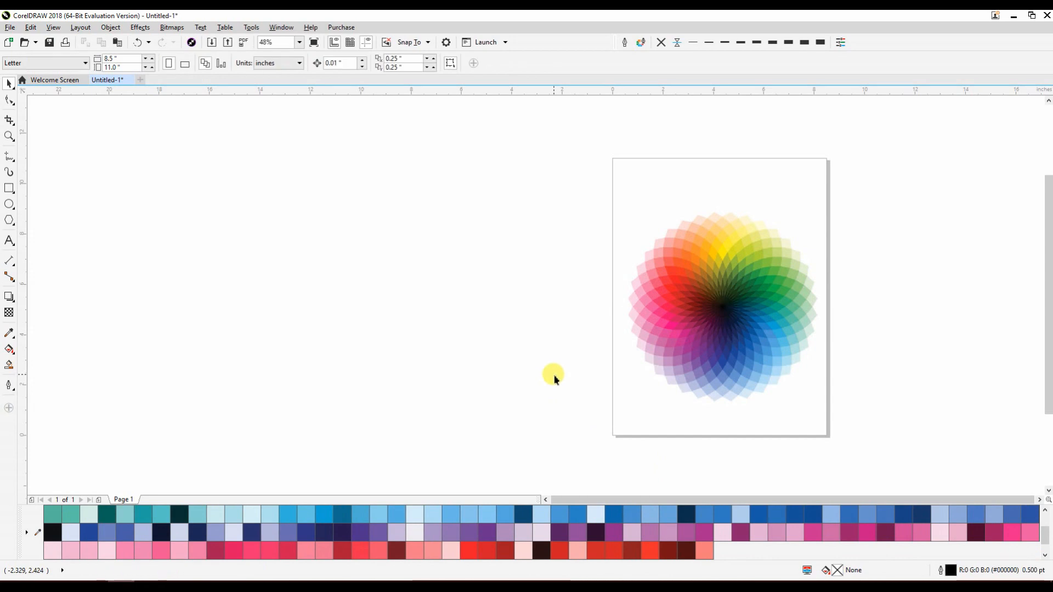
{"action": "left_click", "coordinate": [284, 27]}
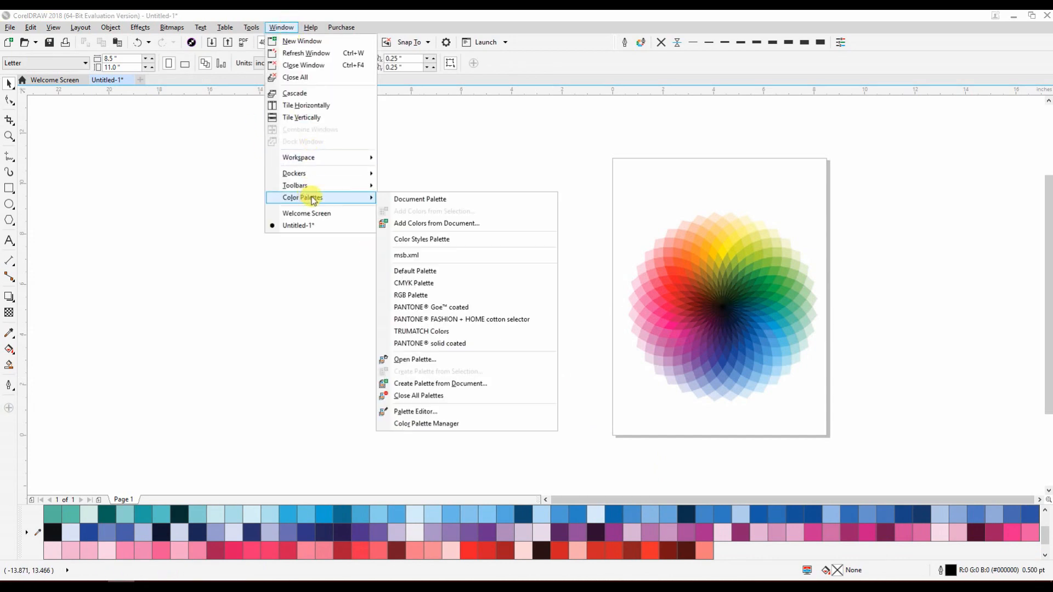
{"action": "mouse_move", "coordinate": [296, 185]}
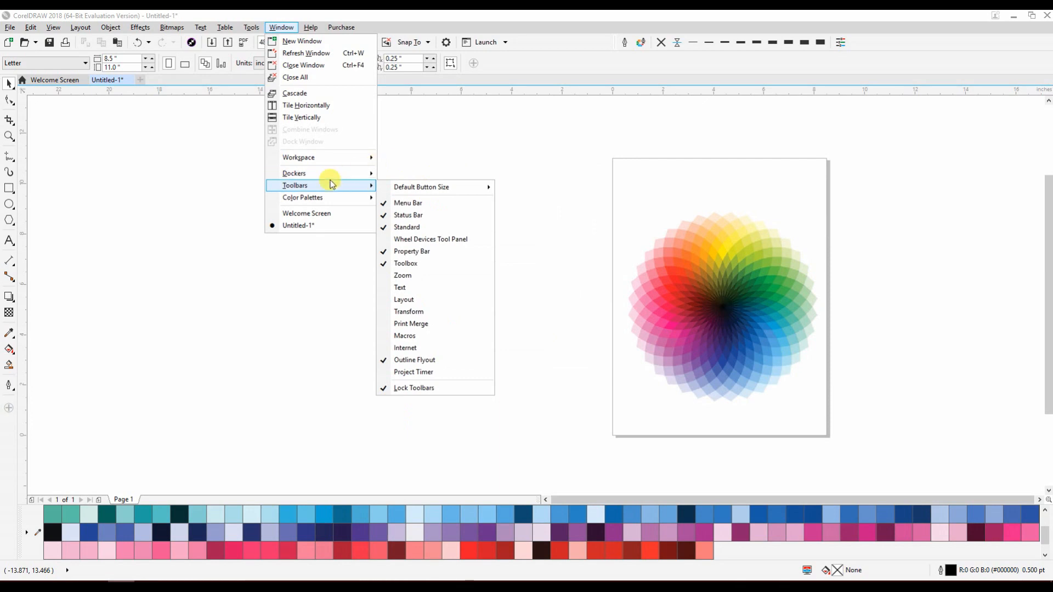
{"action": "left_click", "coordinate": [676, 183]}
Step: Delete the colour wheel bitmap from the page and restore the maximized application window to its smaller size
{"action": "left_click", "coordinate": [690, 242]}
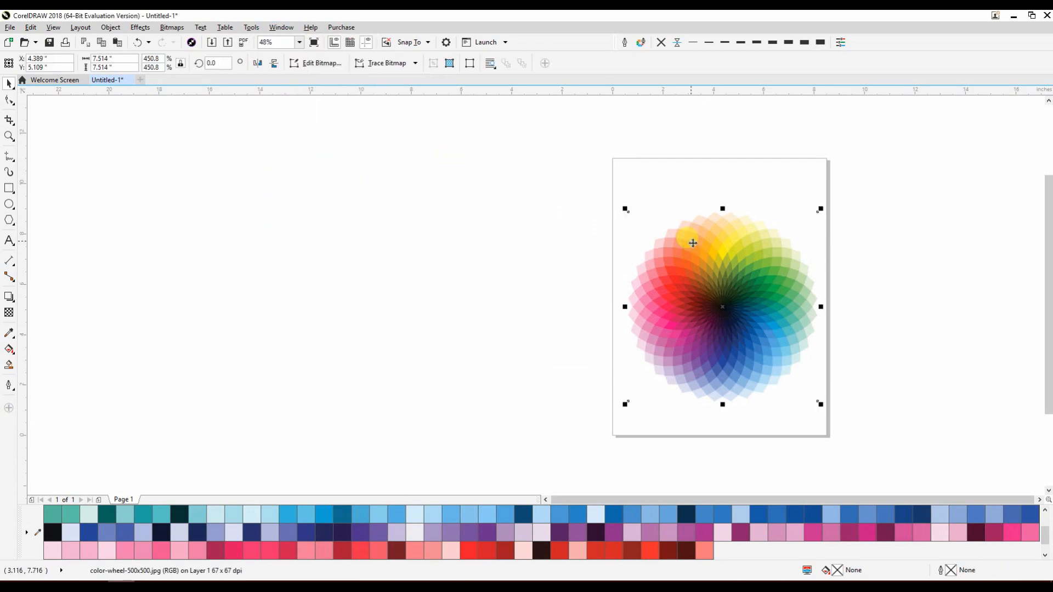
{"action": "key", "text": "Delete"}
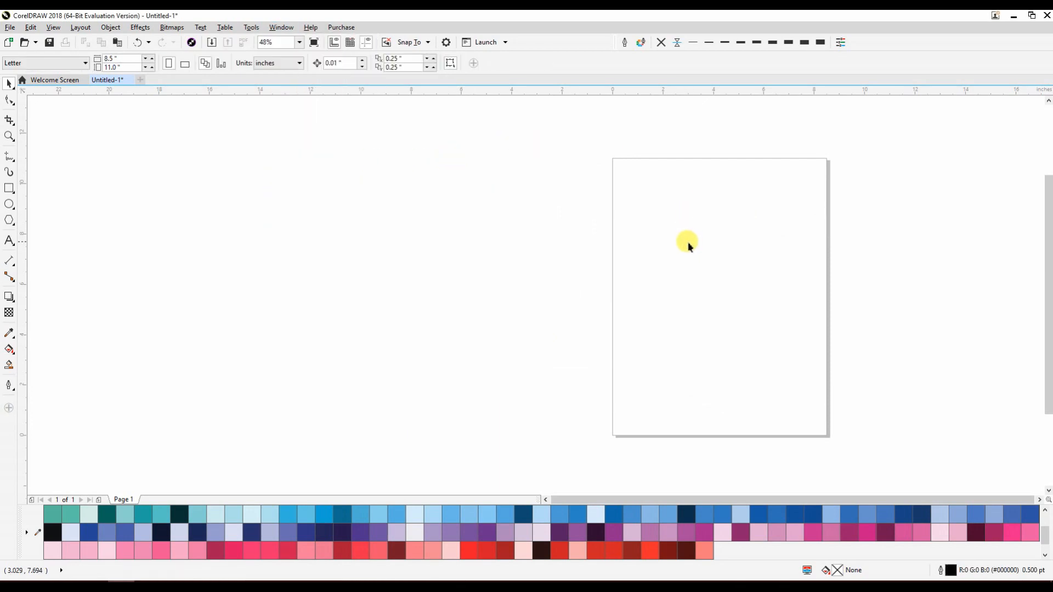
{"action": "left_click", "coordinate": [1031, 15]}
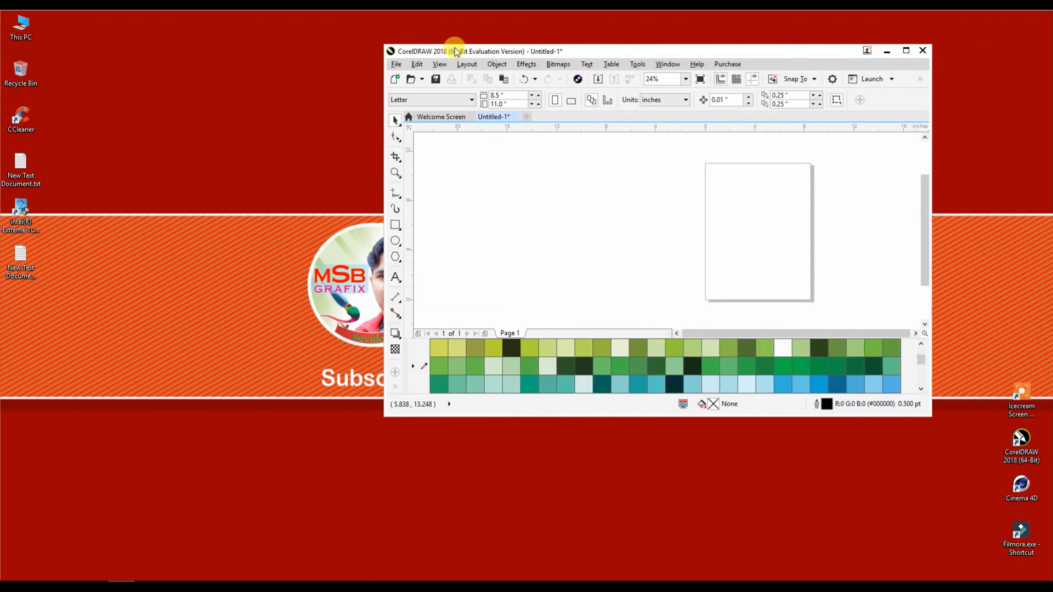